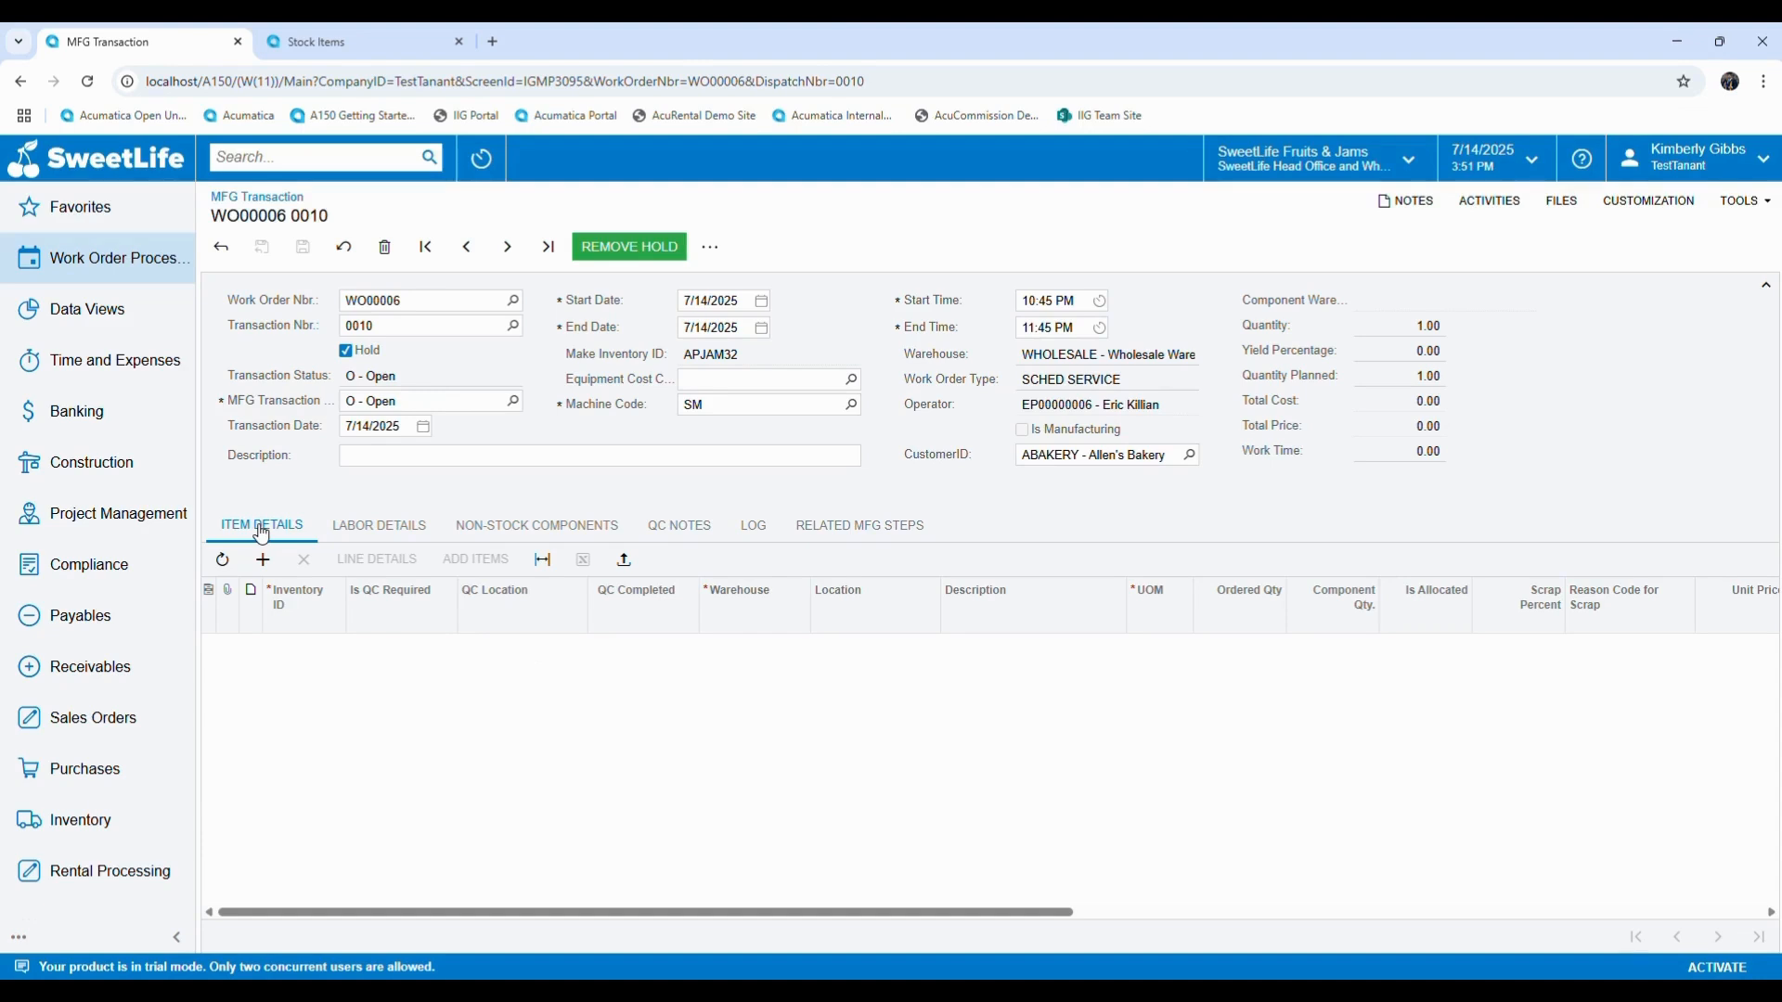
Step: Review the manufacturing transaction's labor details and non-stock components, and return to its item details
left_click(377, 524)
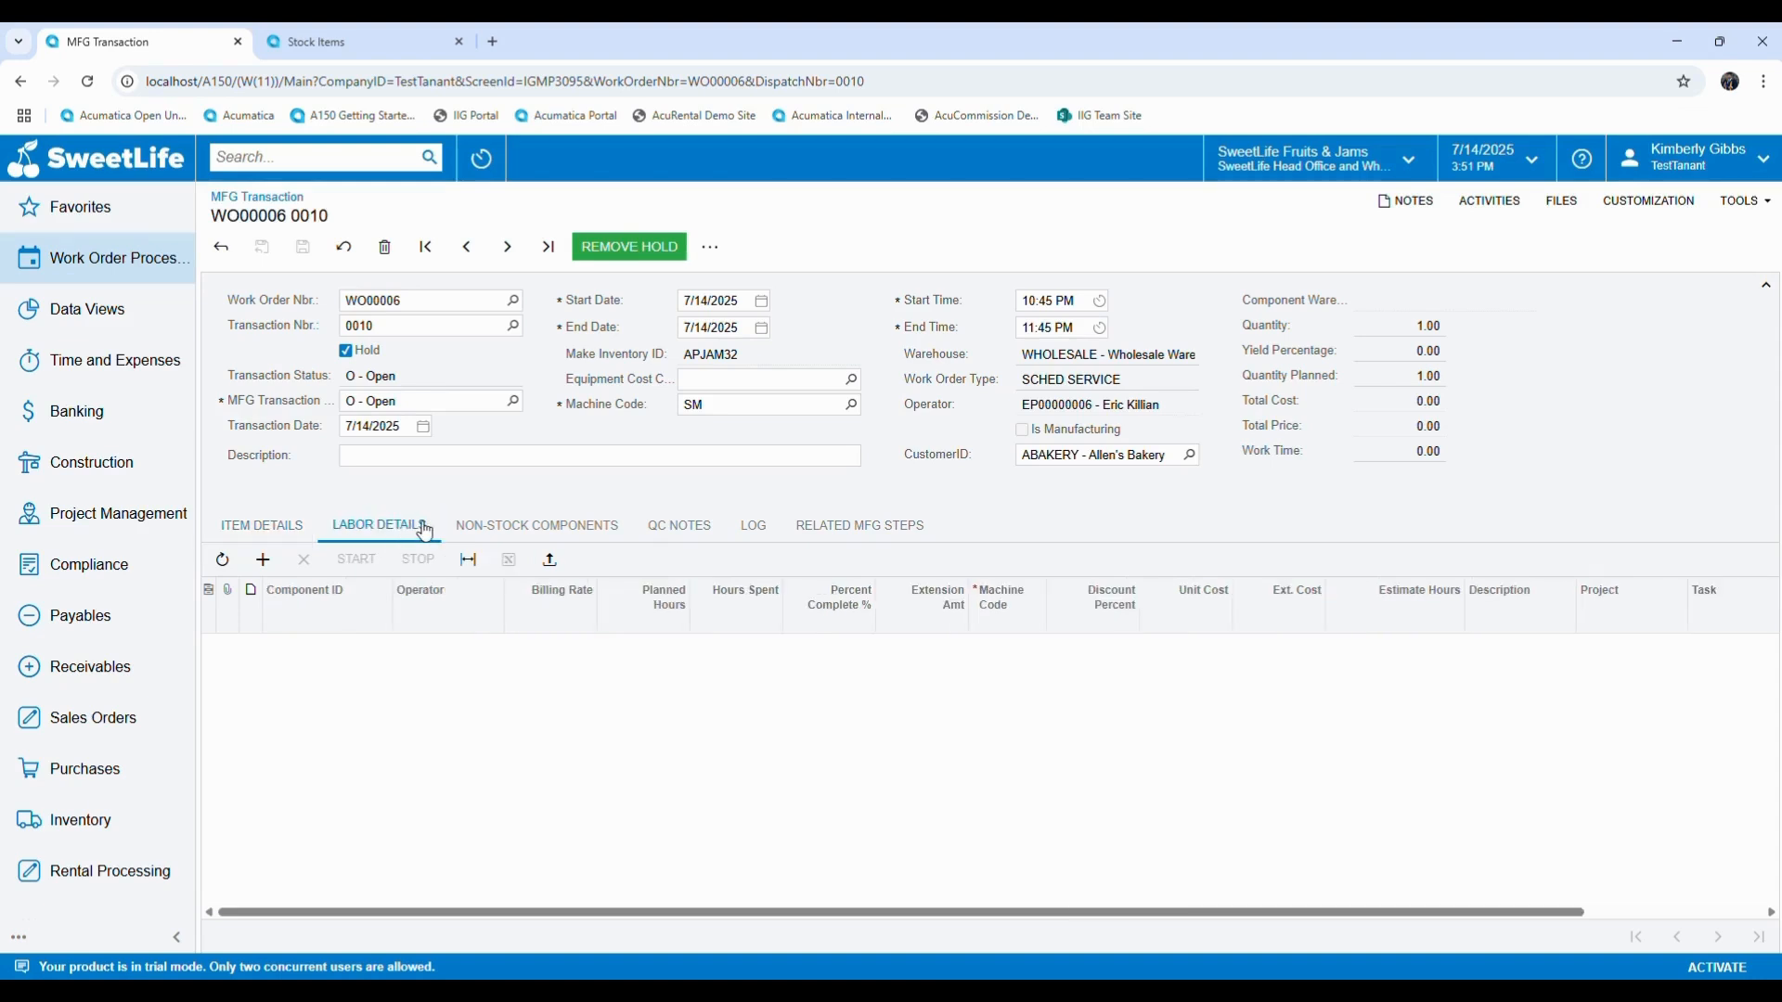
left_click(509, 534)
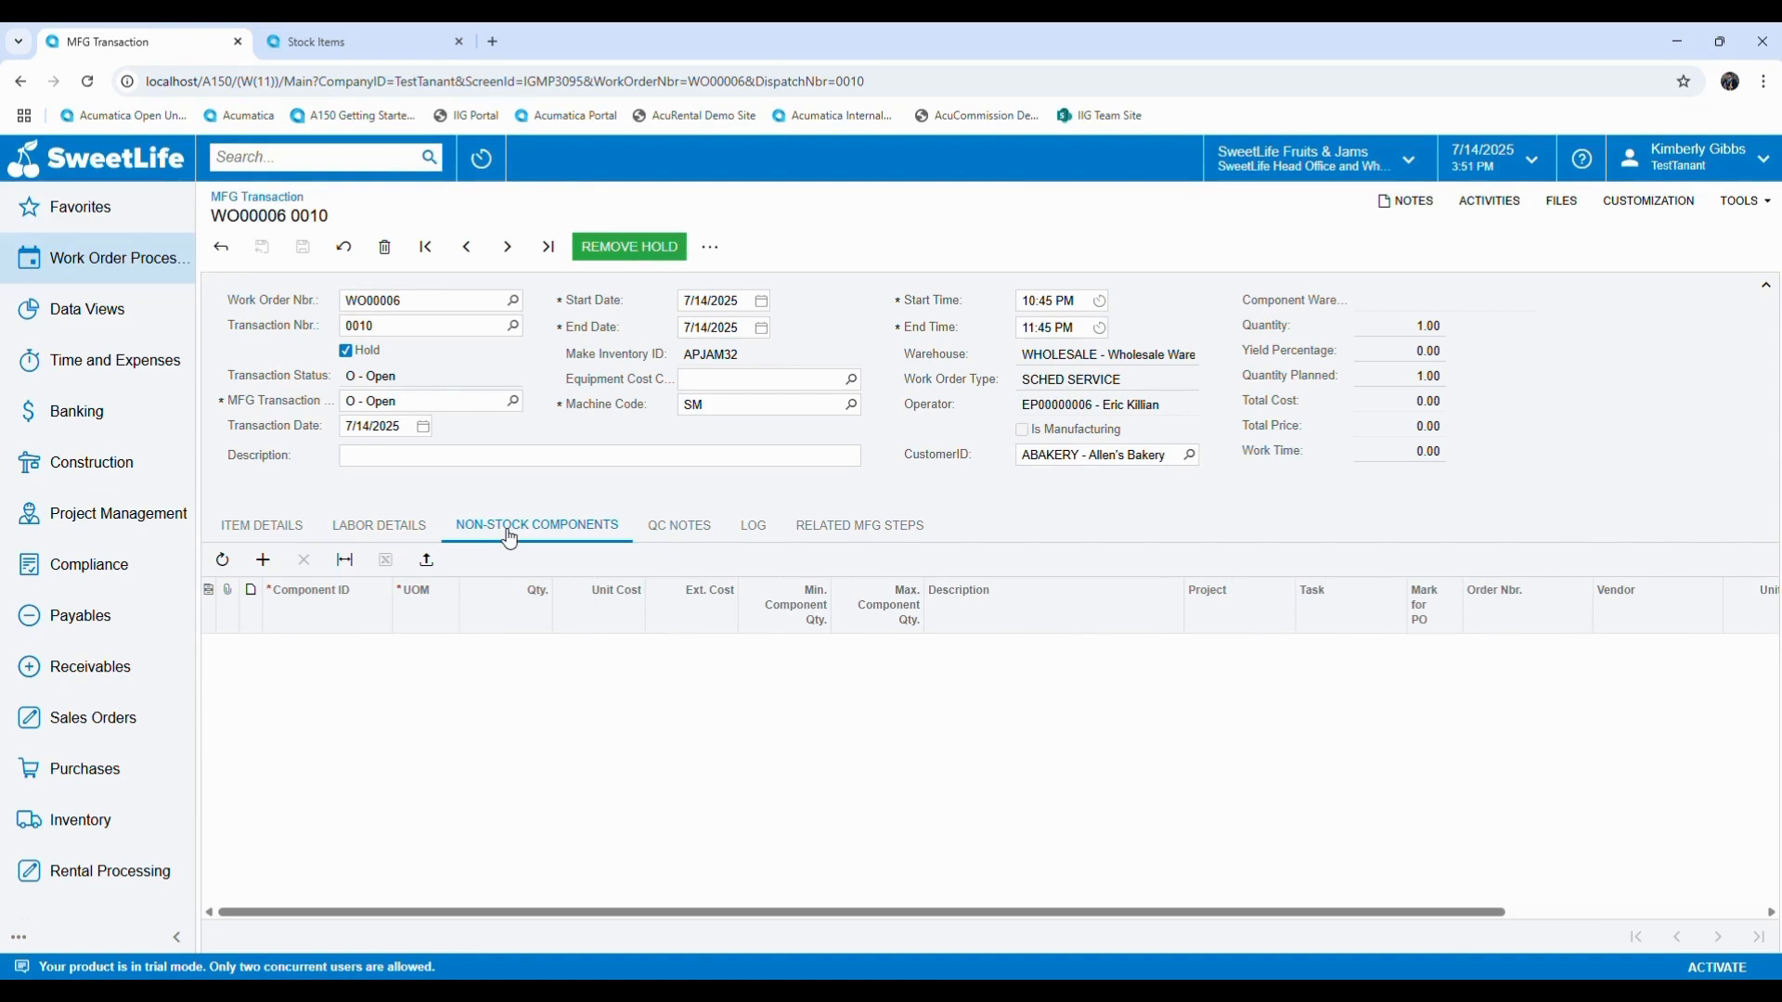
left_click(264, 526)
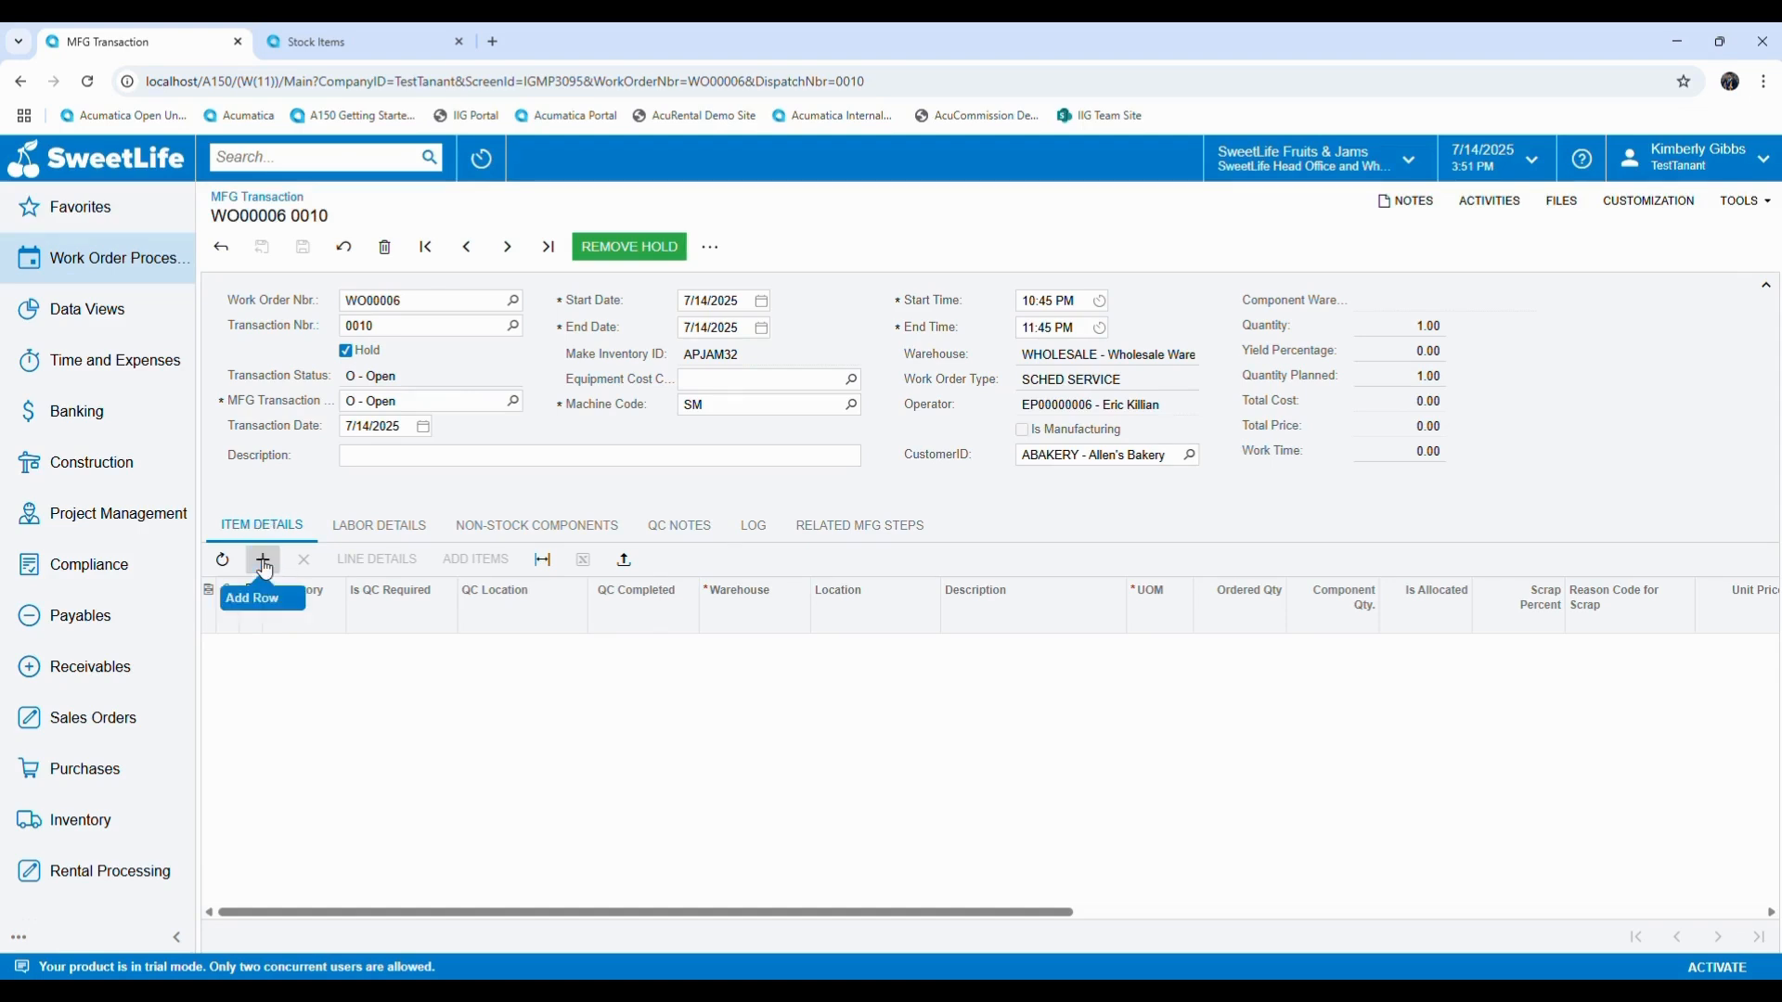
Step: Add the LAPTOP inventory item as a new line in the manufacturing transaction's item details
left_click(265, 563)
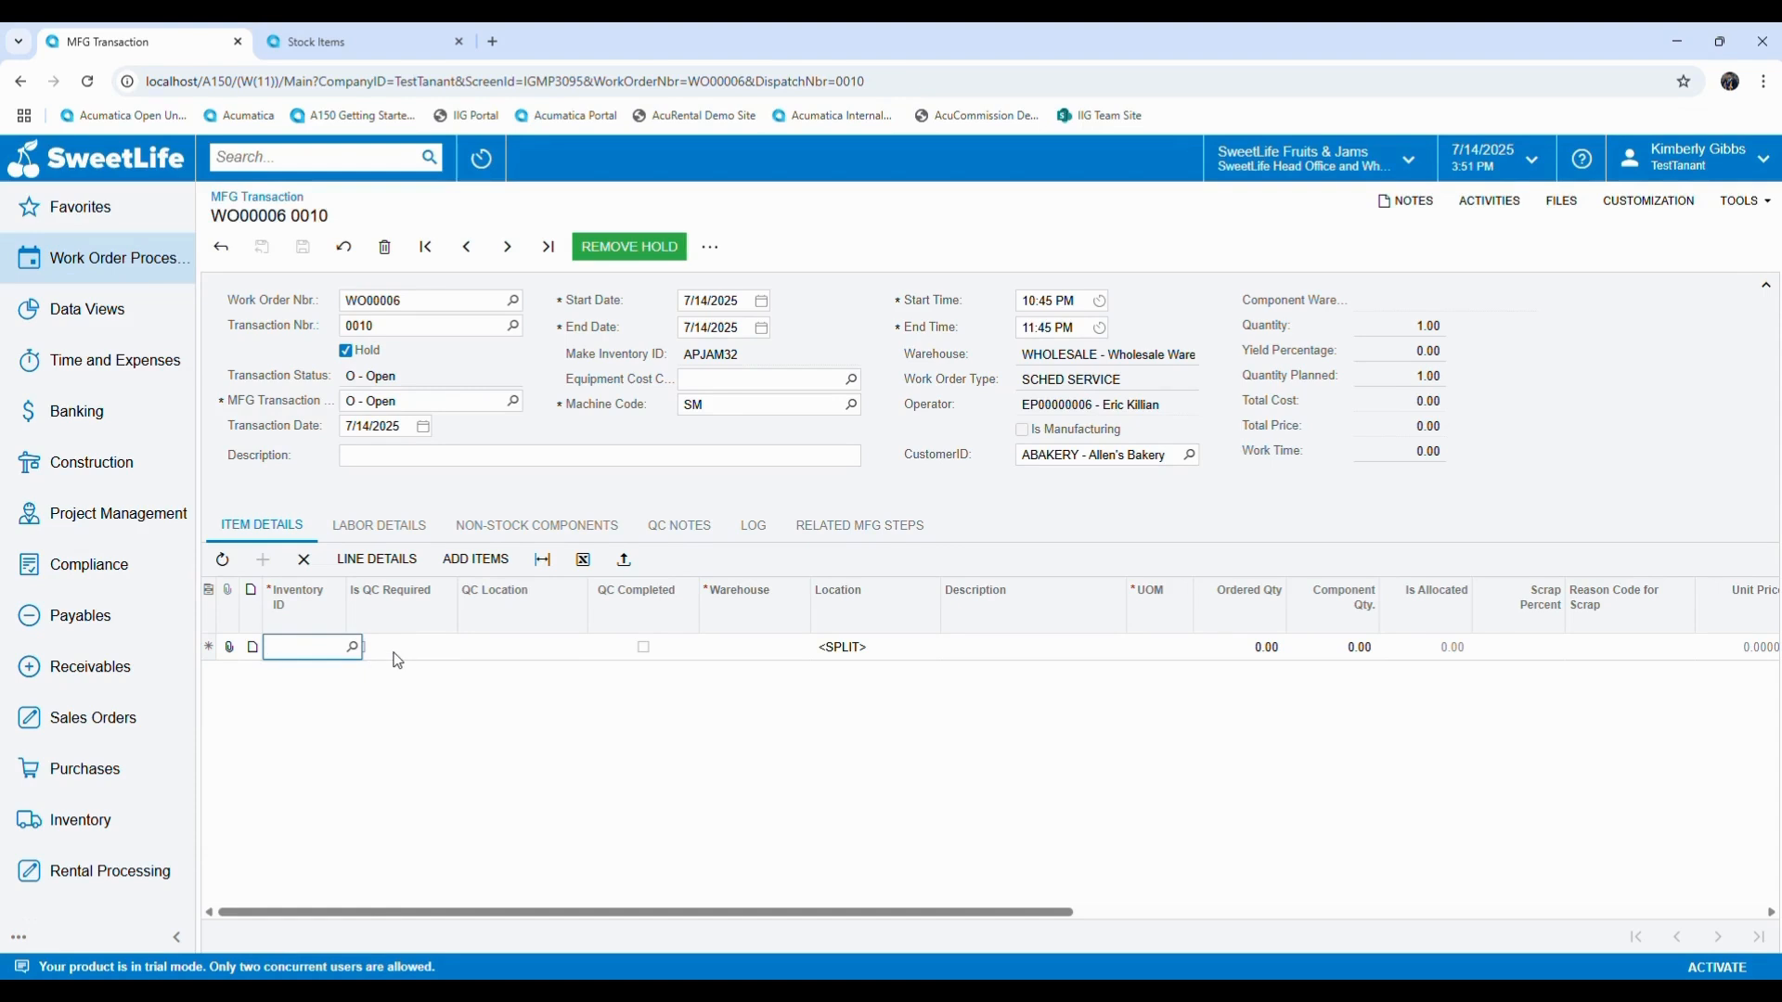
left_click(352, 648)
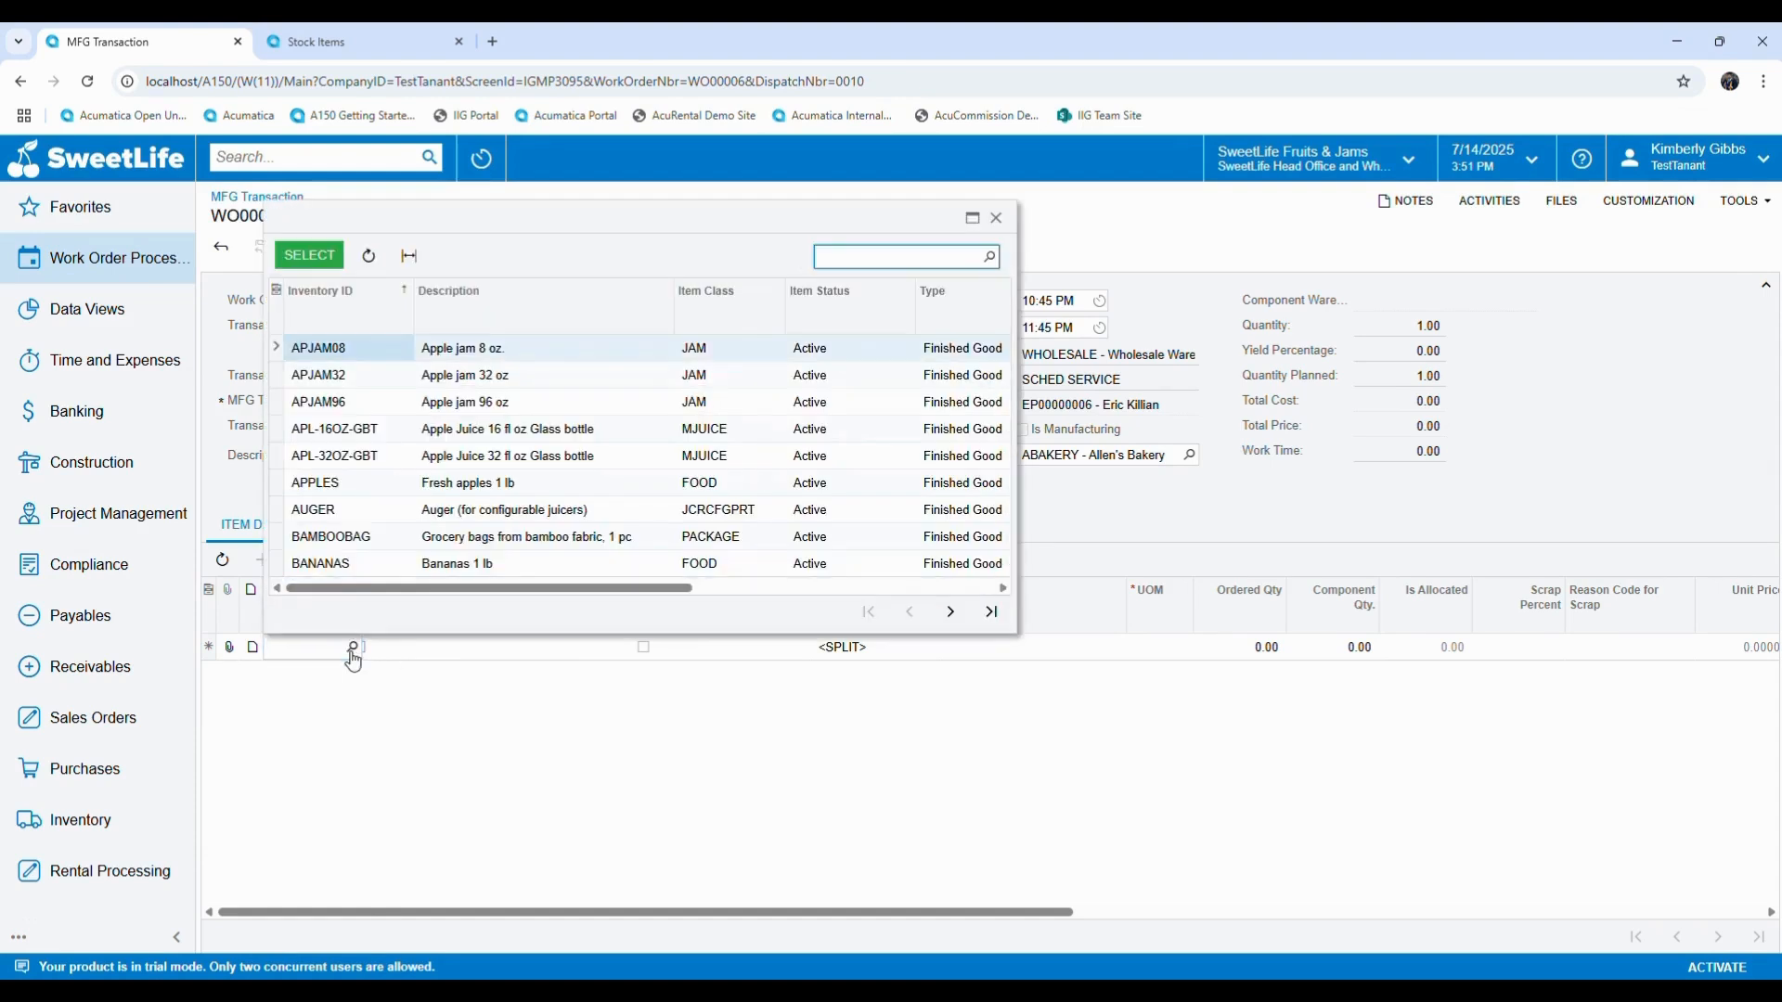
type("Laptop")
key("Return")
left_click(340, 349)
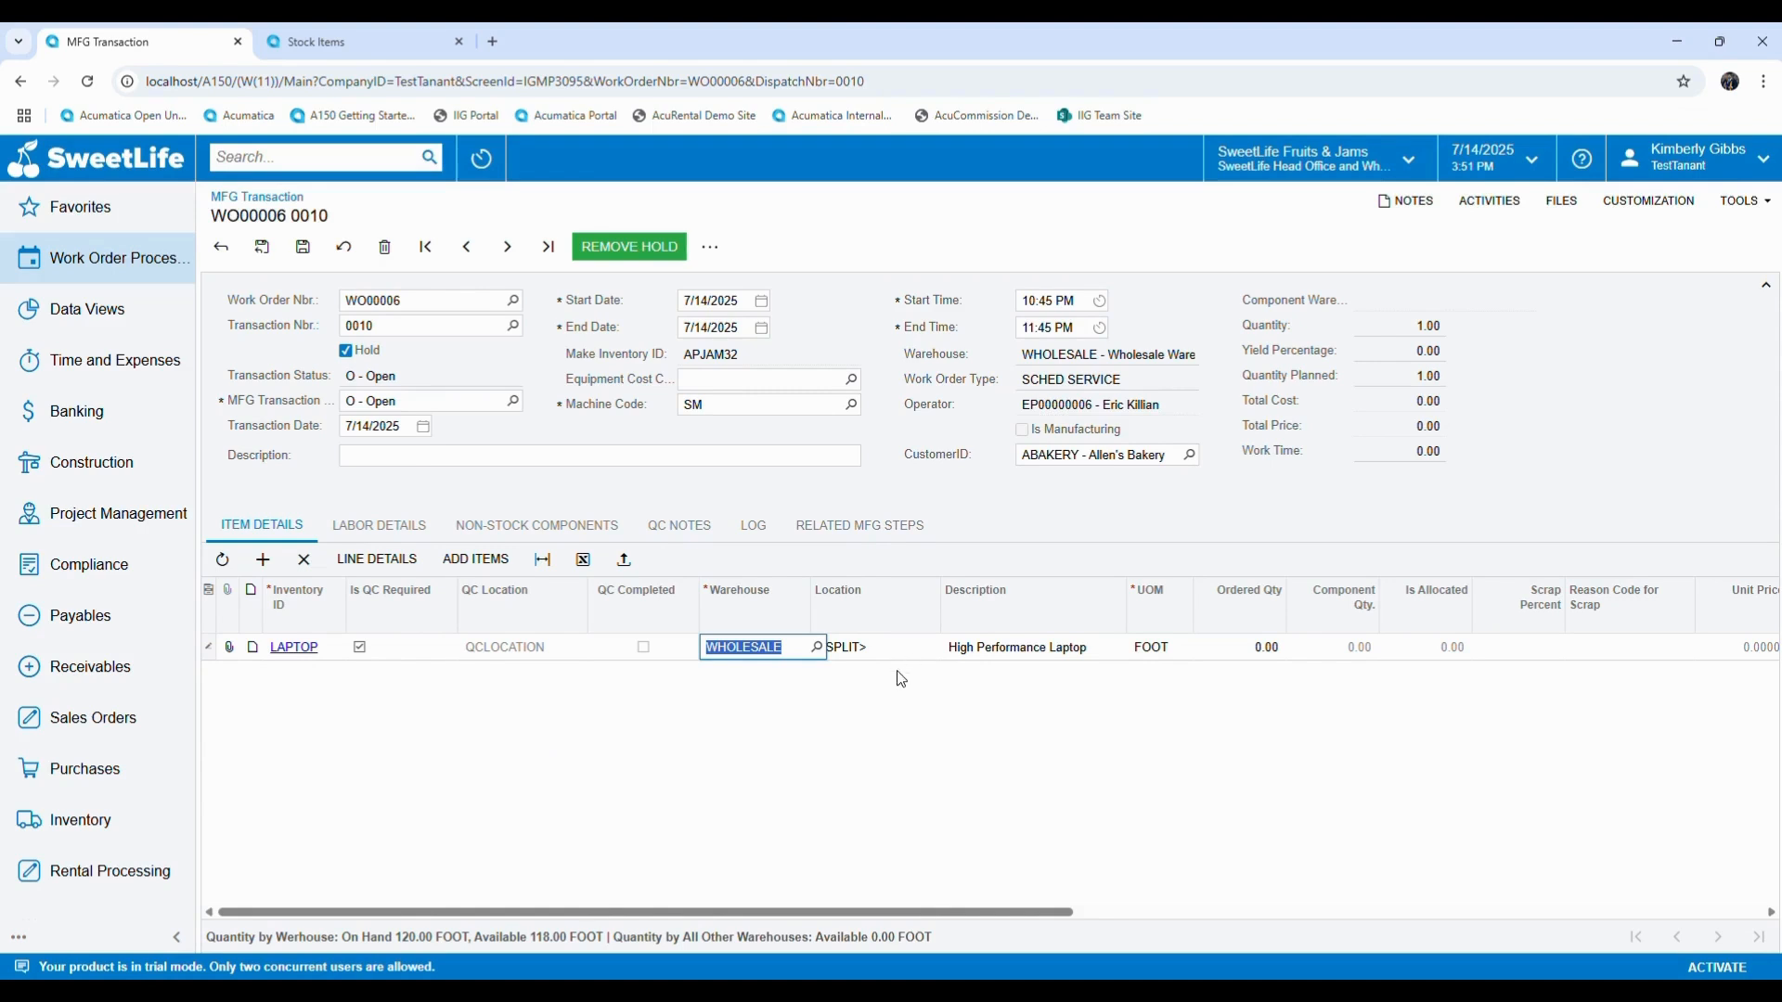
Step: Examine the LAPTOP stock item's general settings and QC codes, and return to the manufacturing transaction
left_click(331, 37)
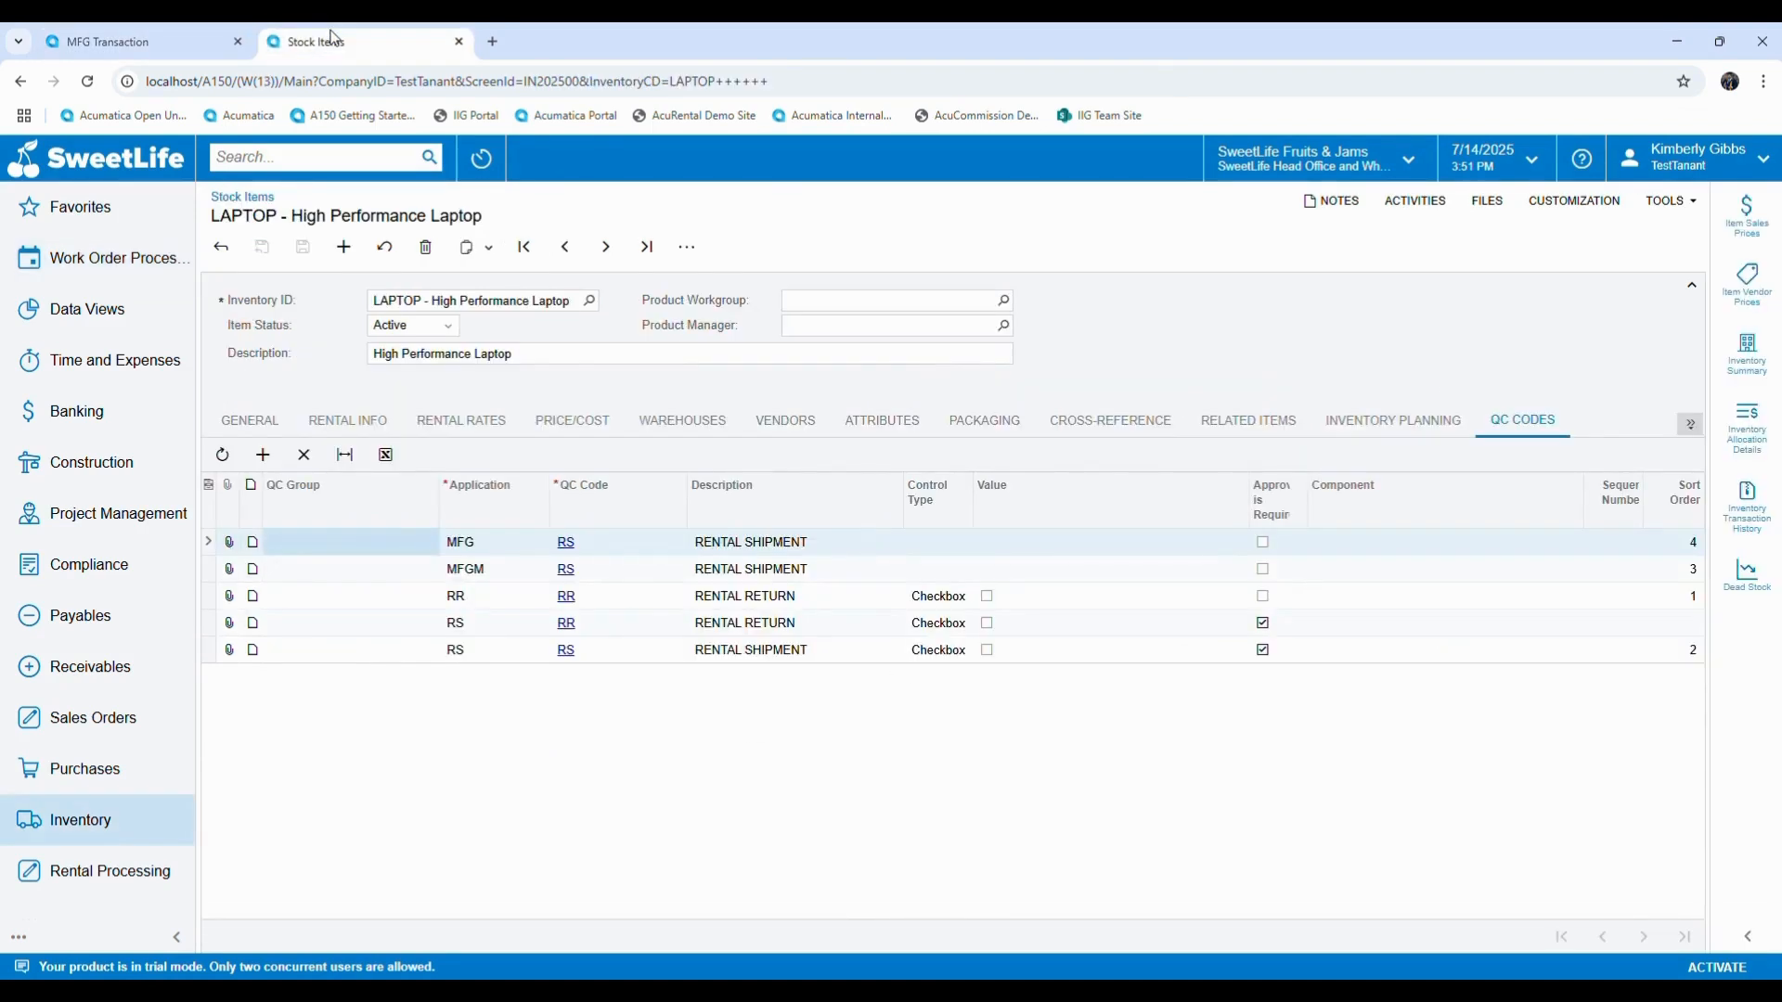
left_click(251, 420)
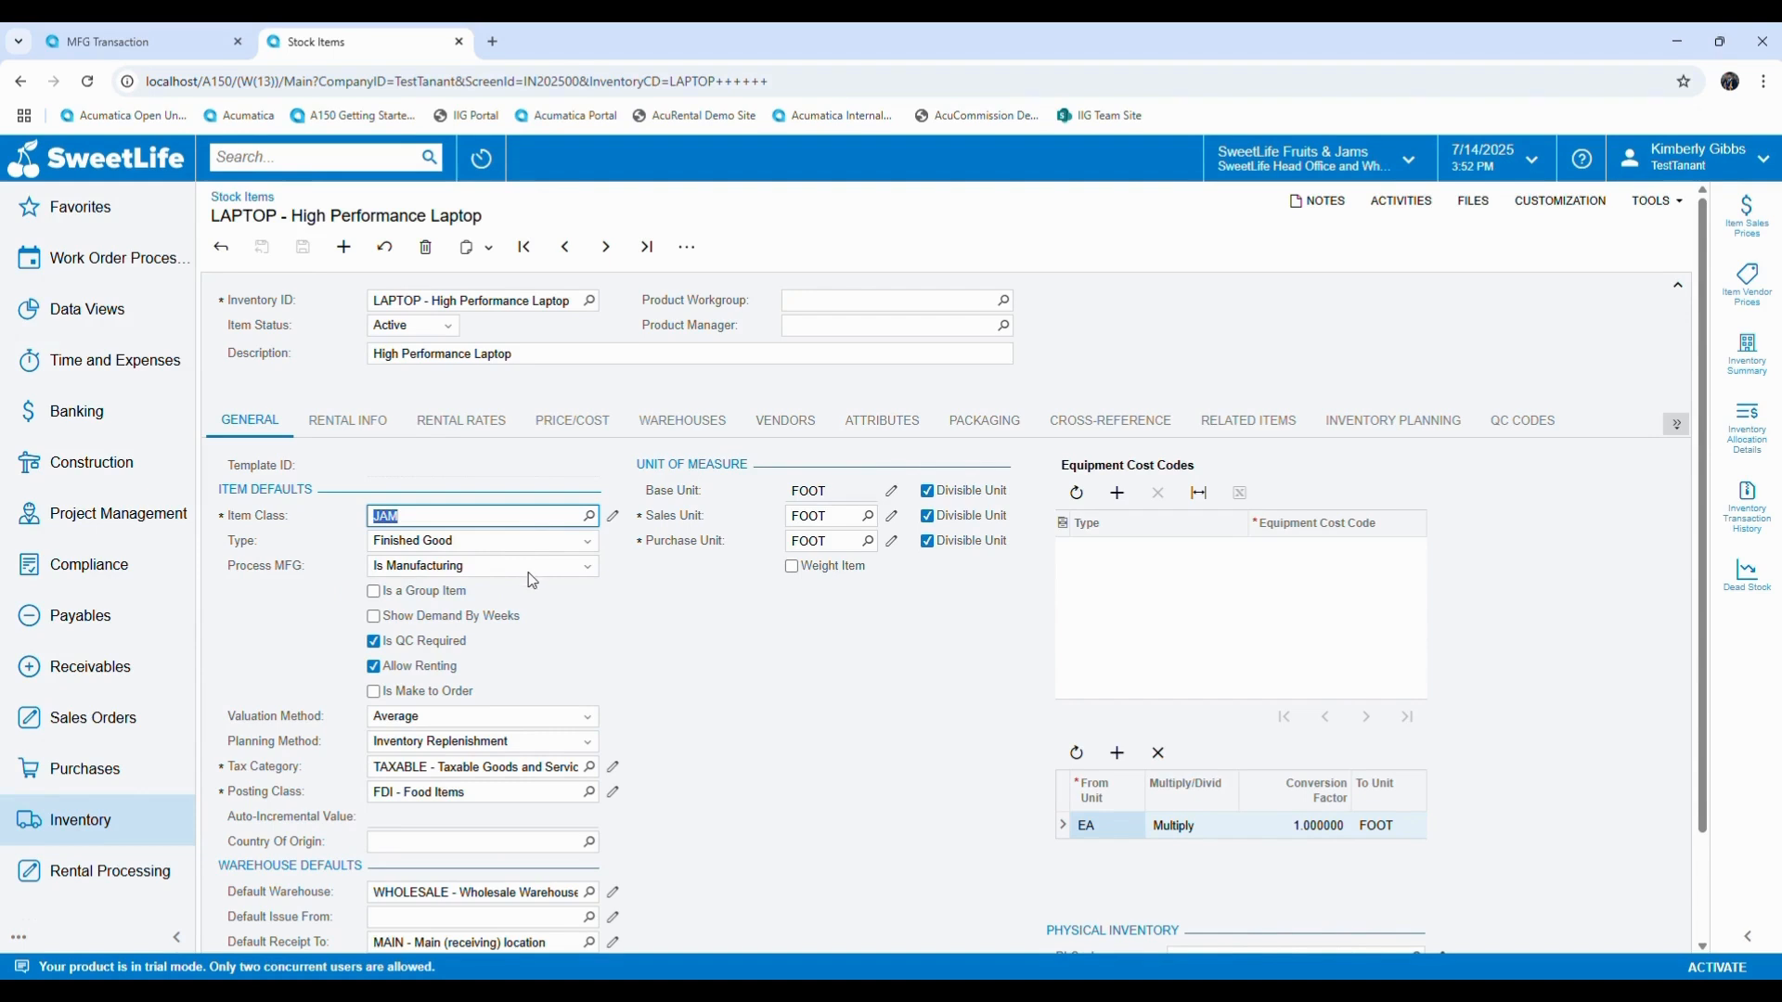
left_click(1520, 421)
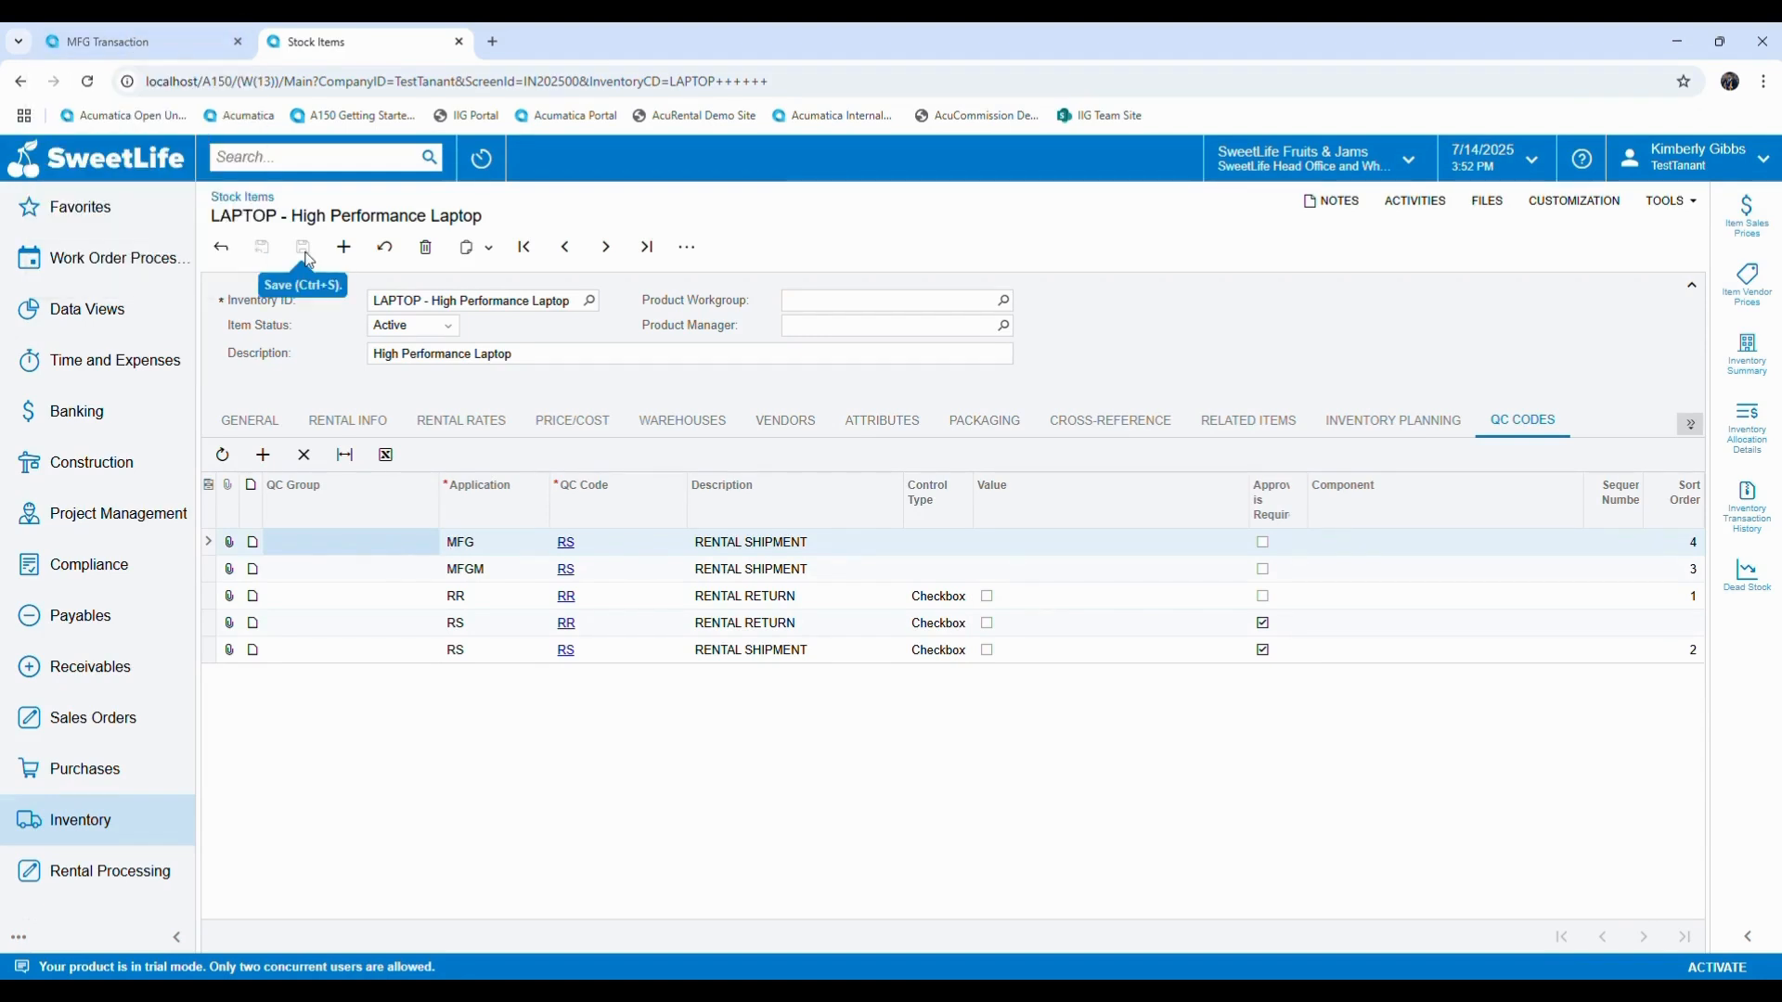
left_click(129, 43)
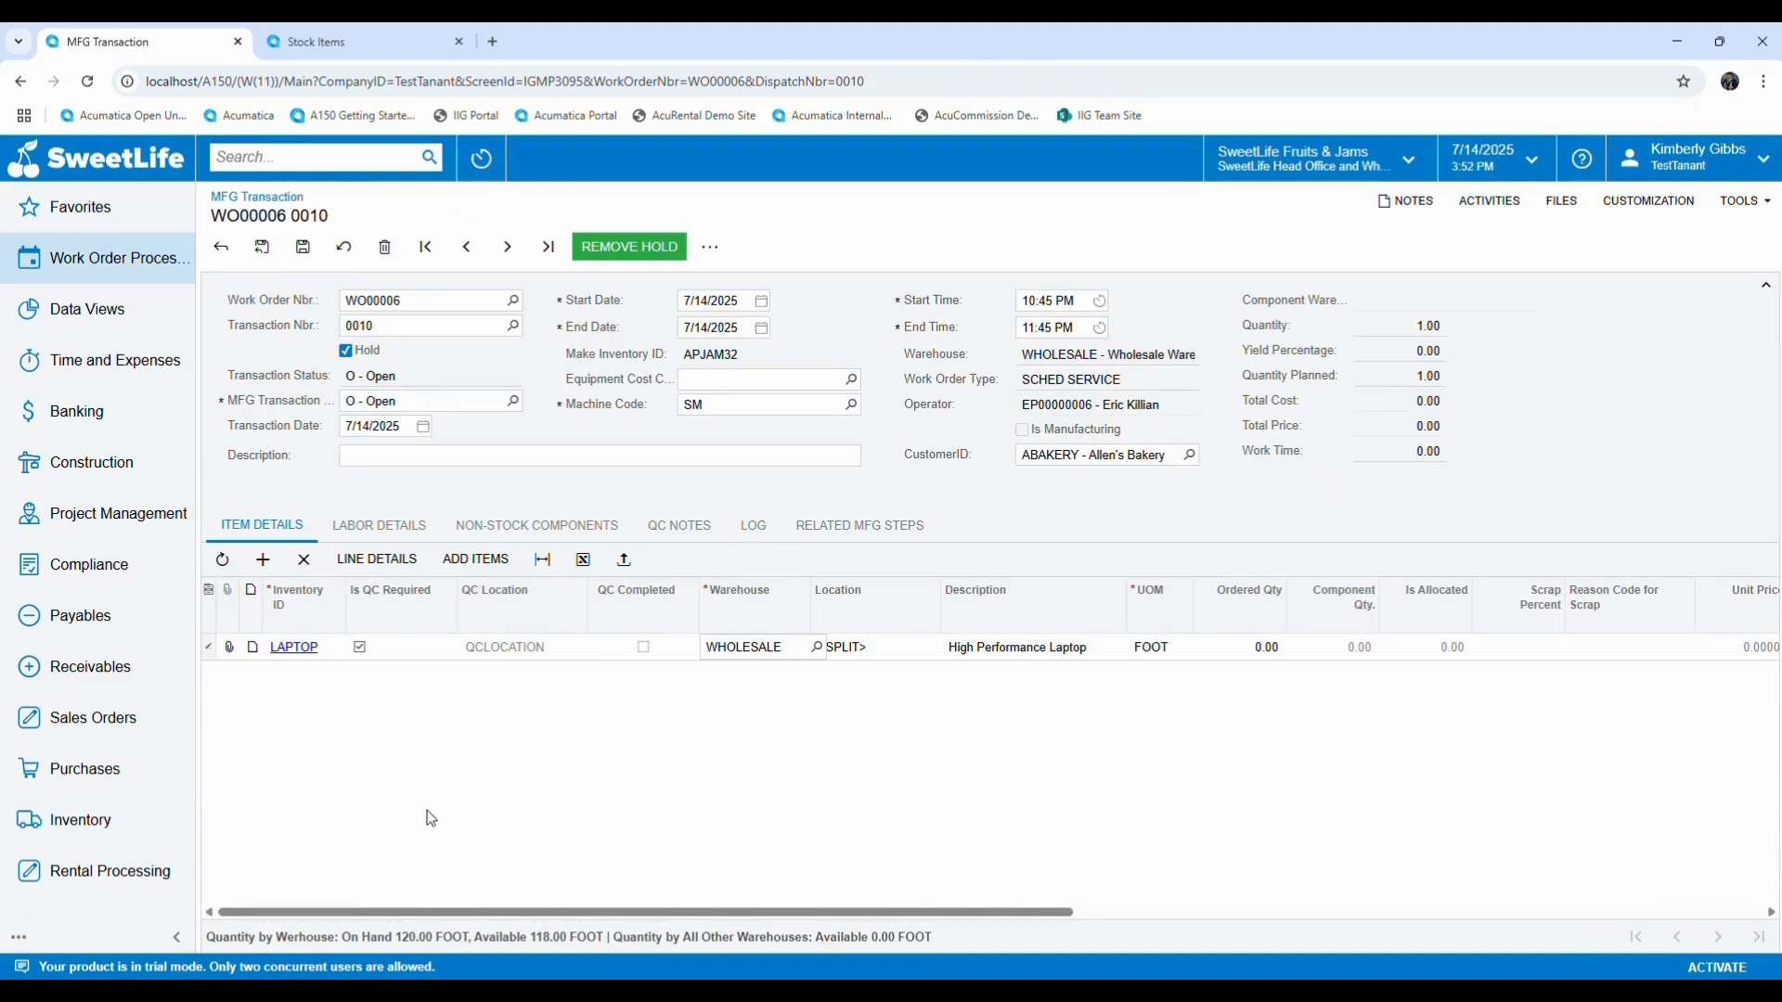
Step: Set the LAPTOP line's location to MAIN
left_click(906, 648)
left_click(950, 648)
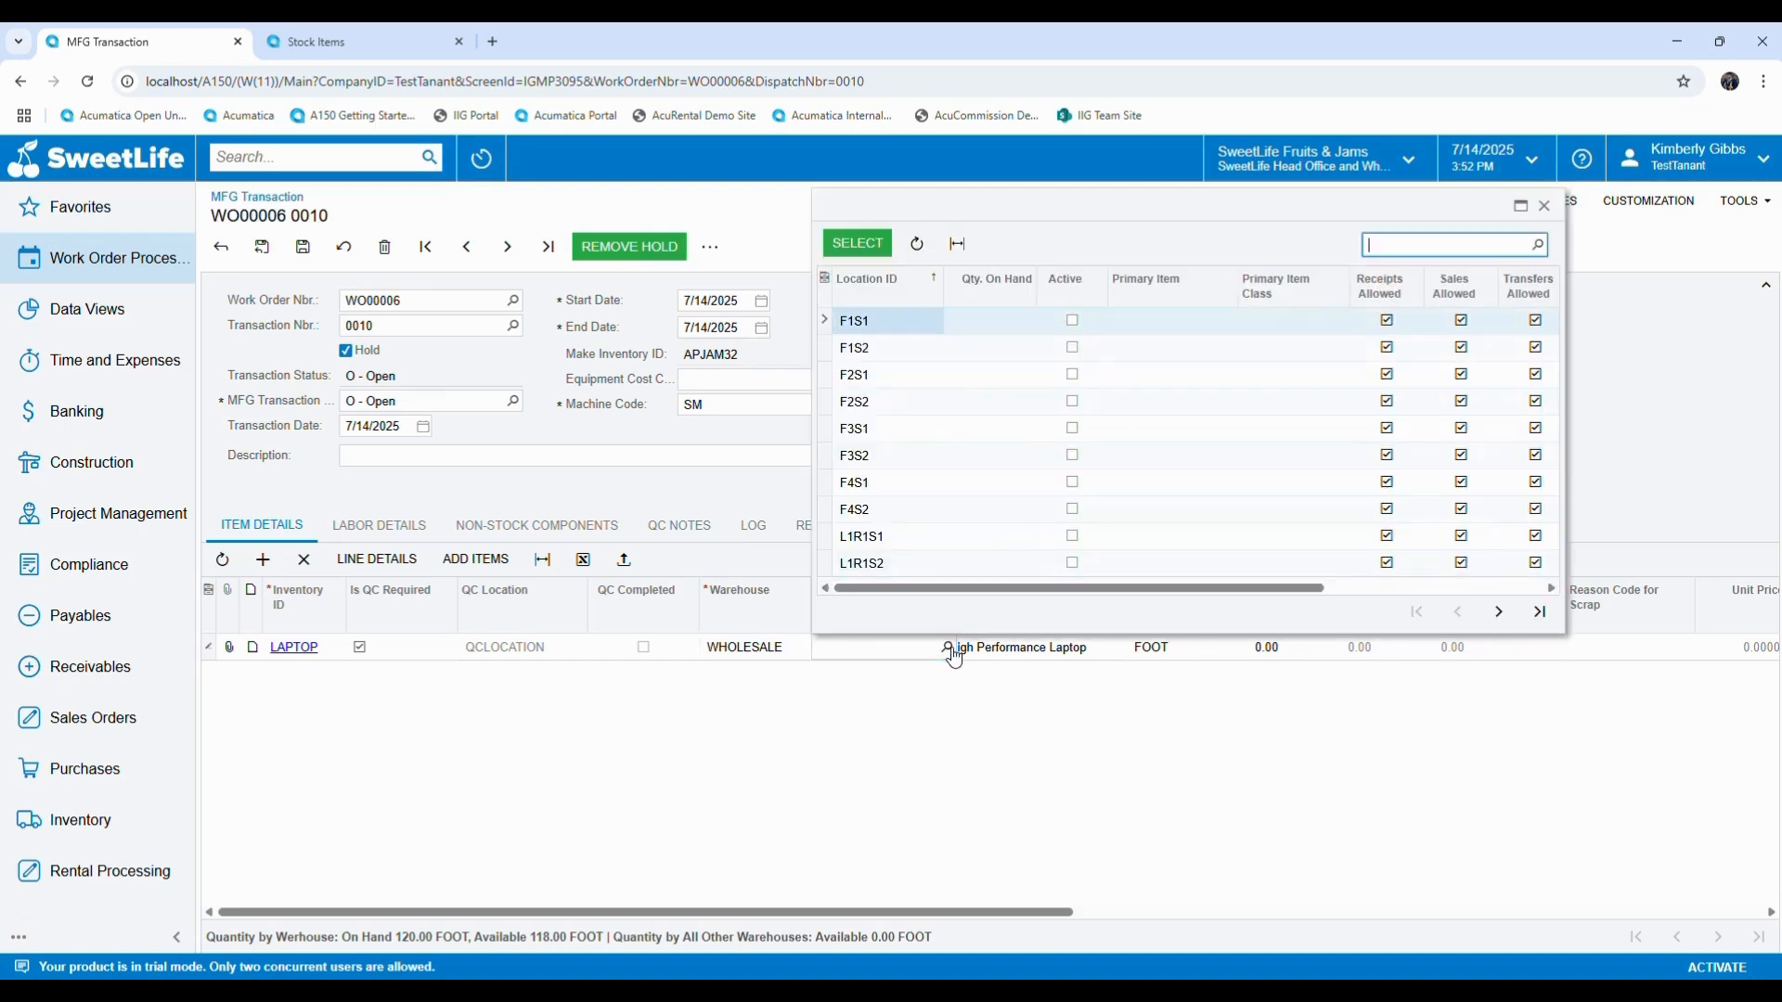
left_click(1540, 614)
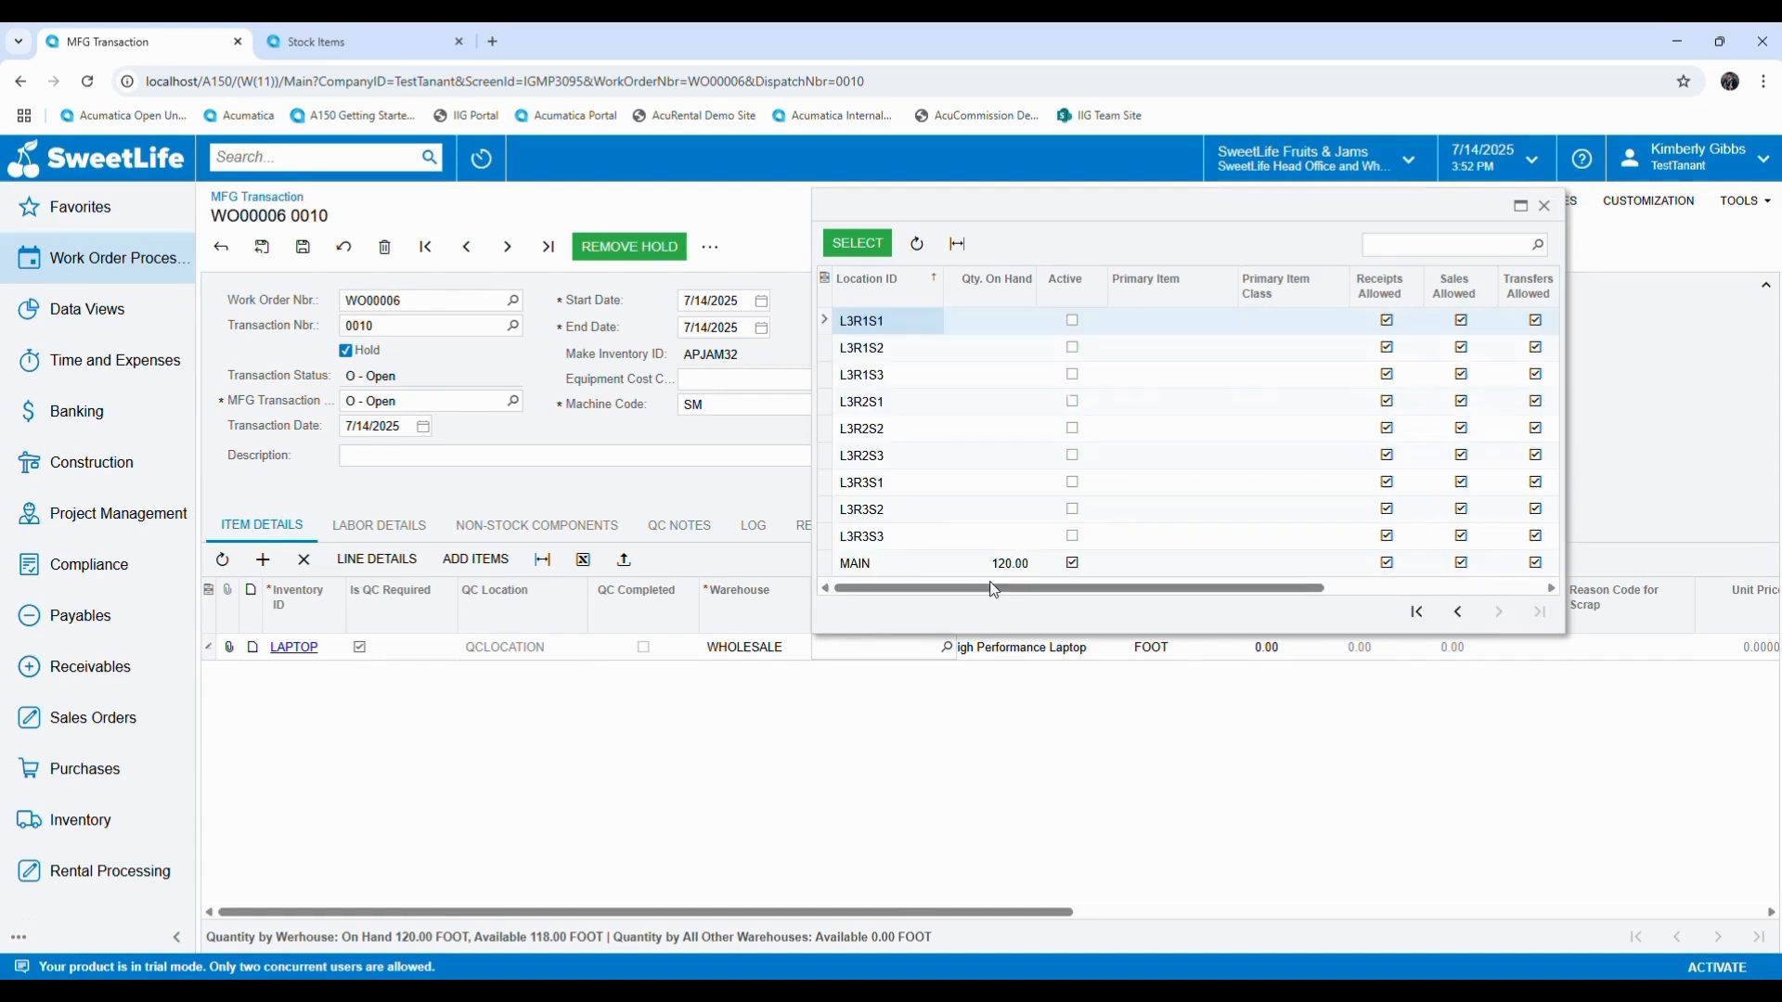
double_click(894, 559)
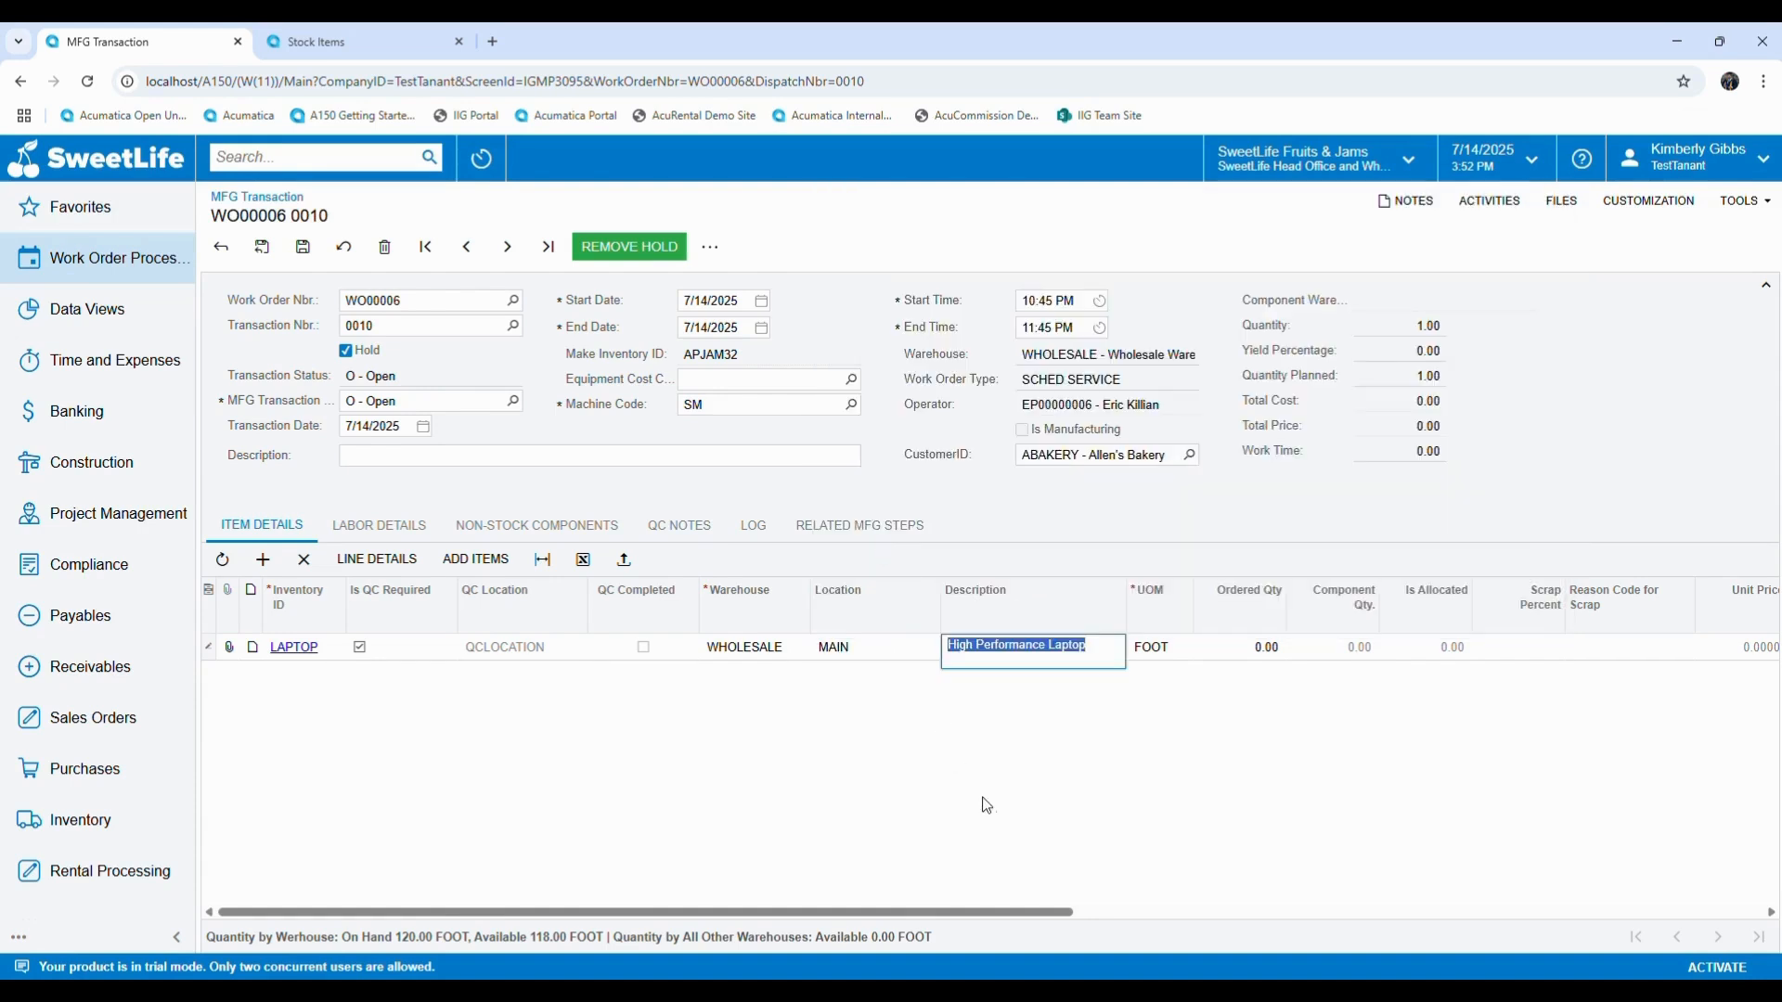
Step: Set the LAPTOP line's ordered quantity to 1 and its unit of measure to EA, and save the transaction
left_click(1254, 652)
type("1")
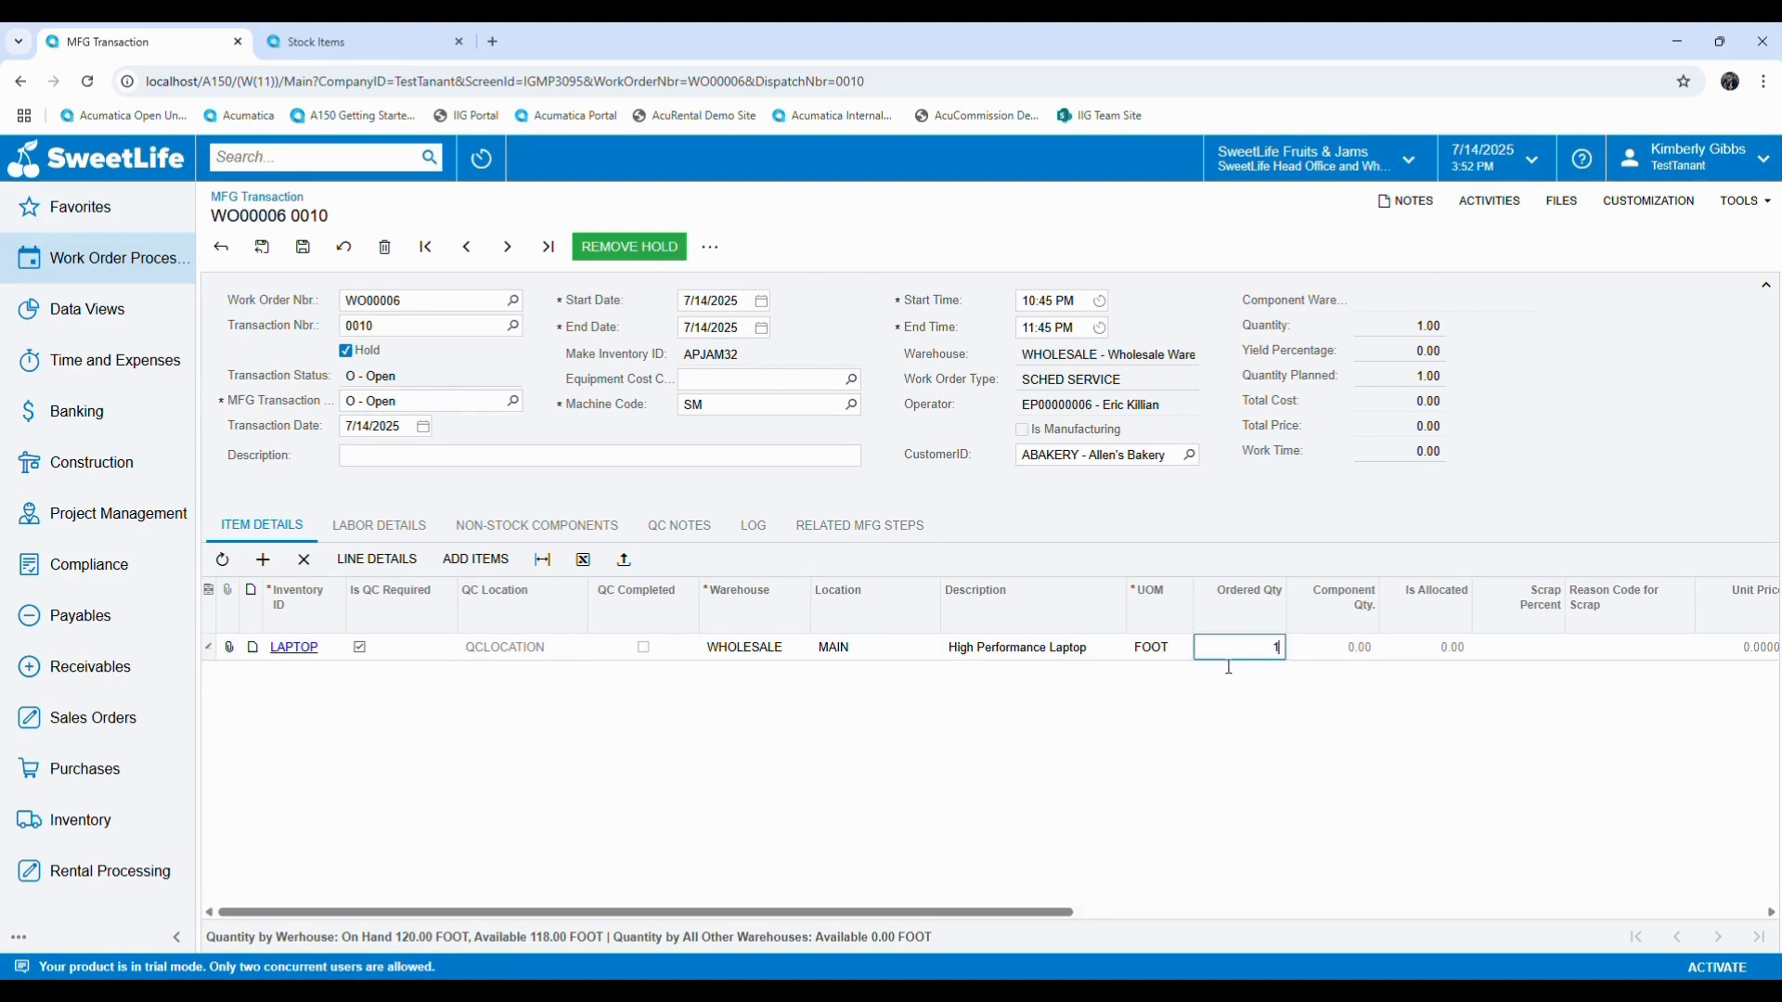
left_click(1177, 654)
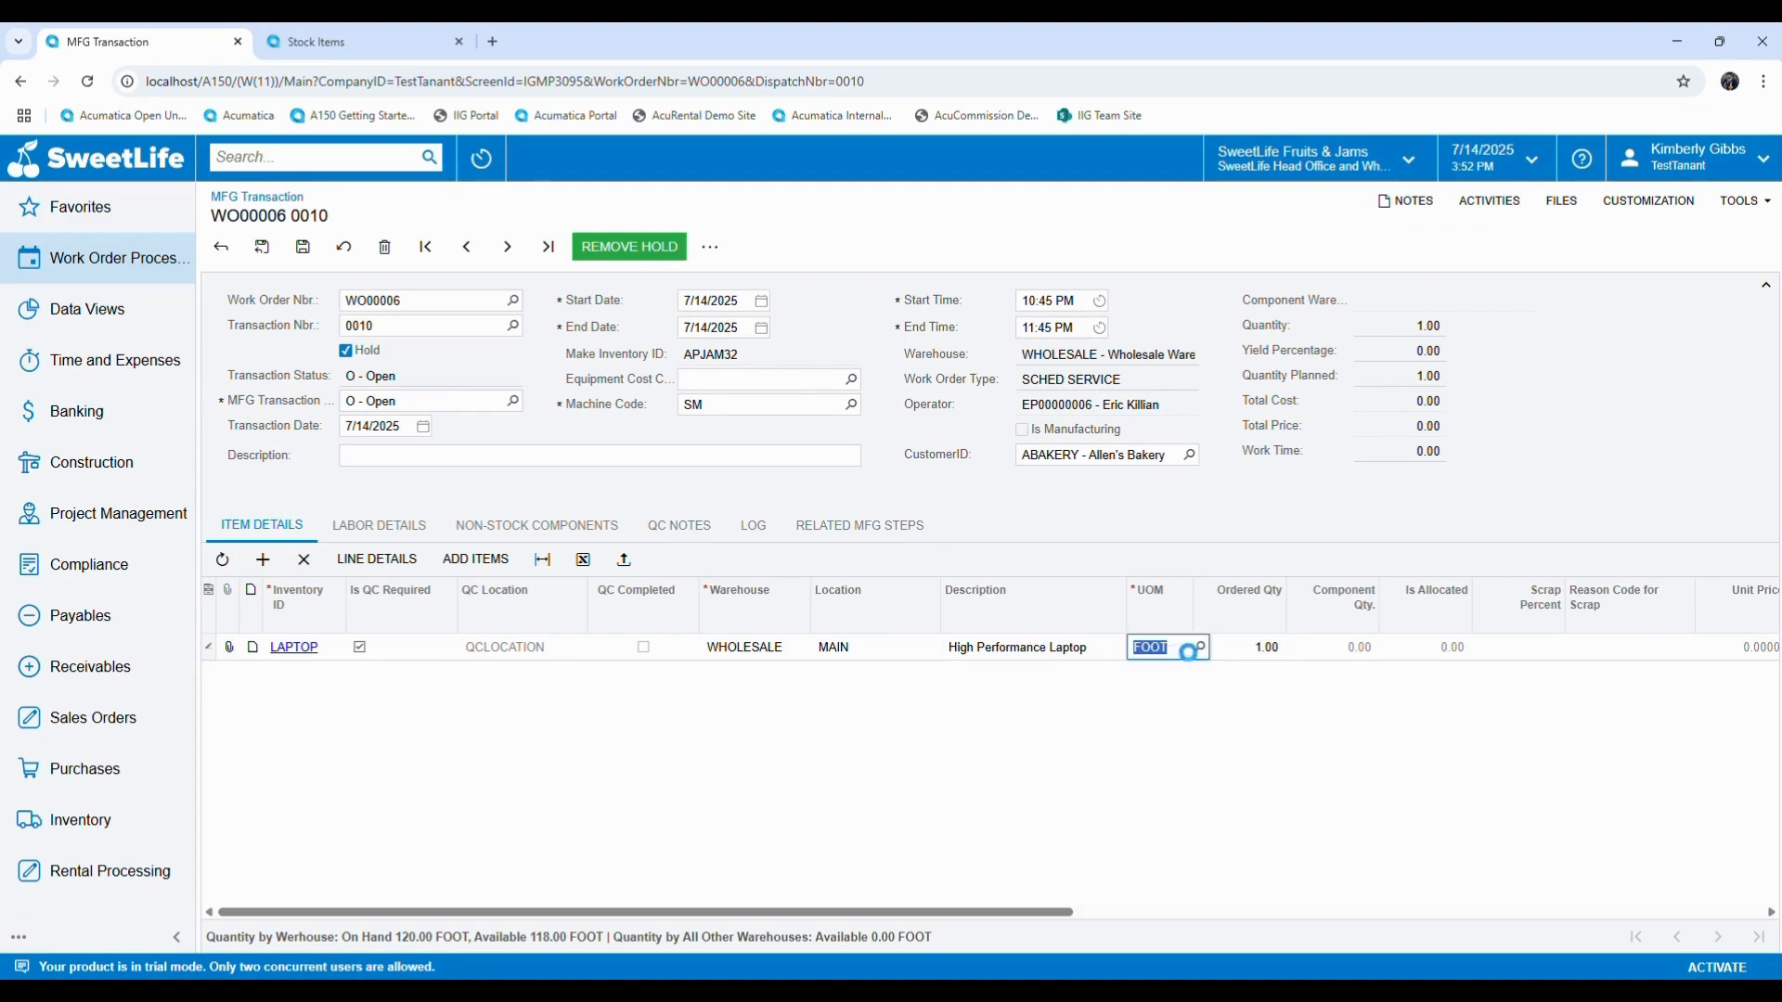
left_click(1197, 649)
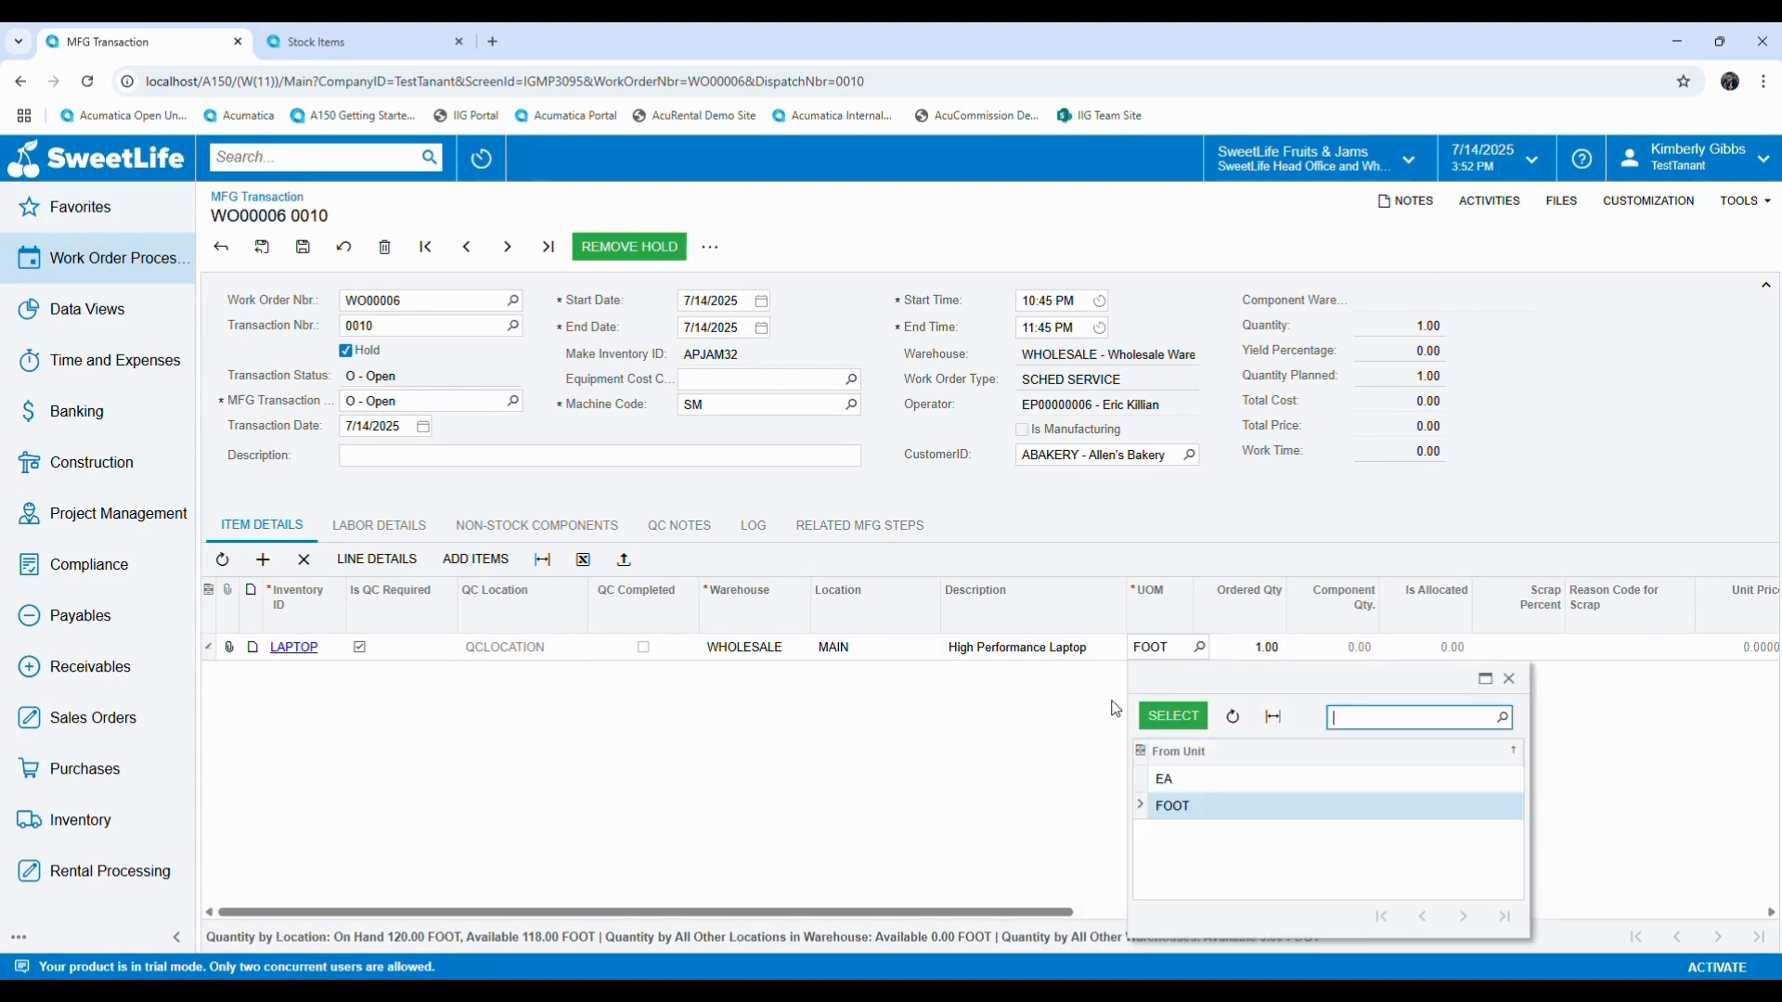
double_click(1190, 784)
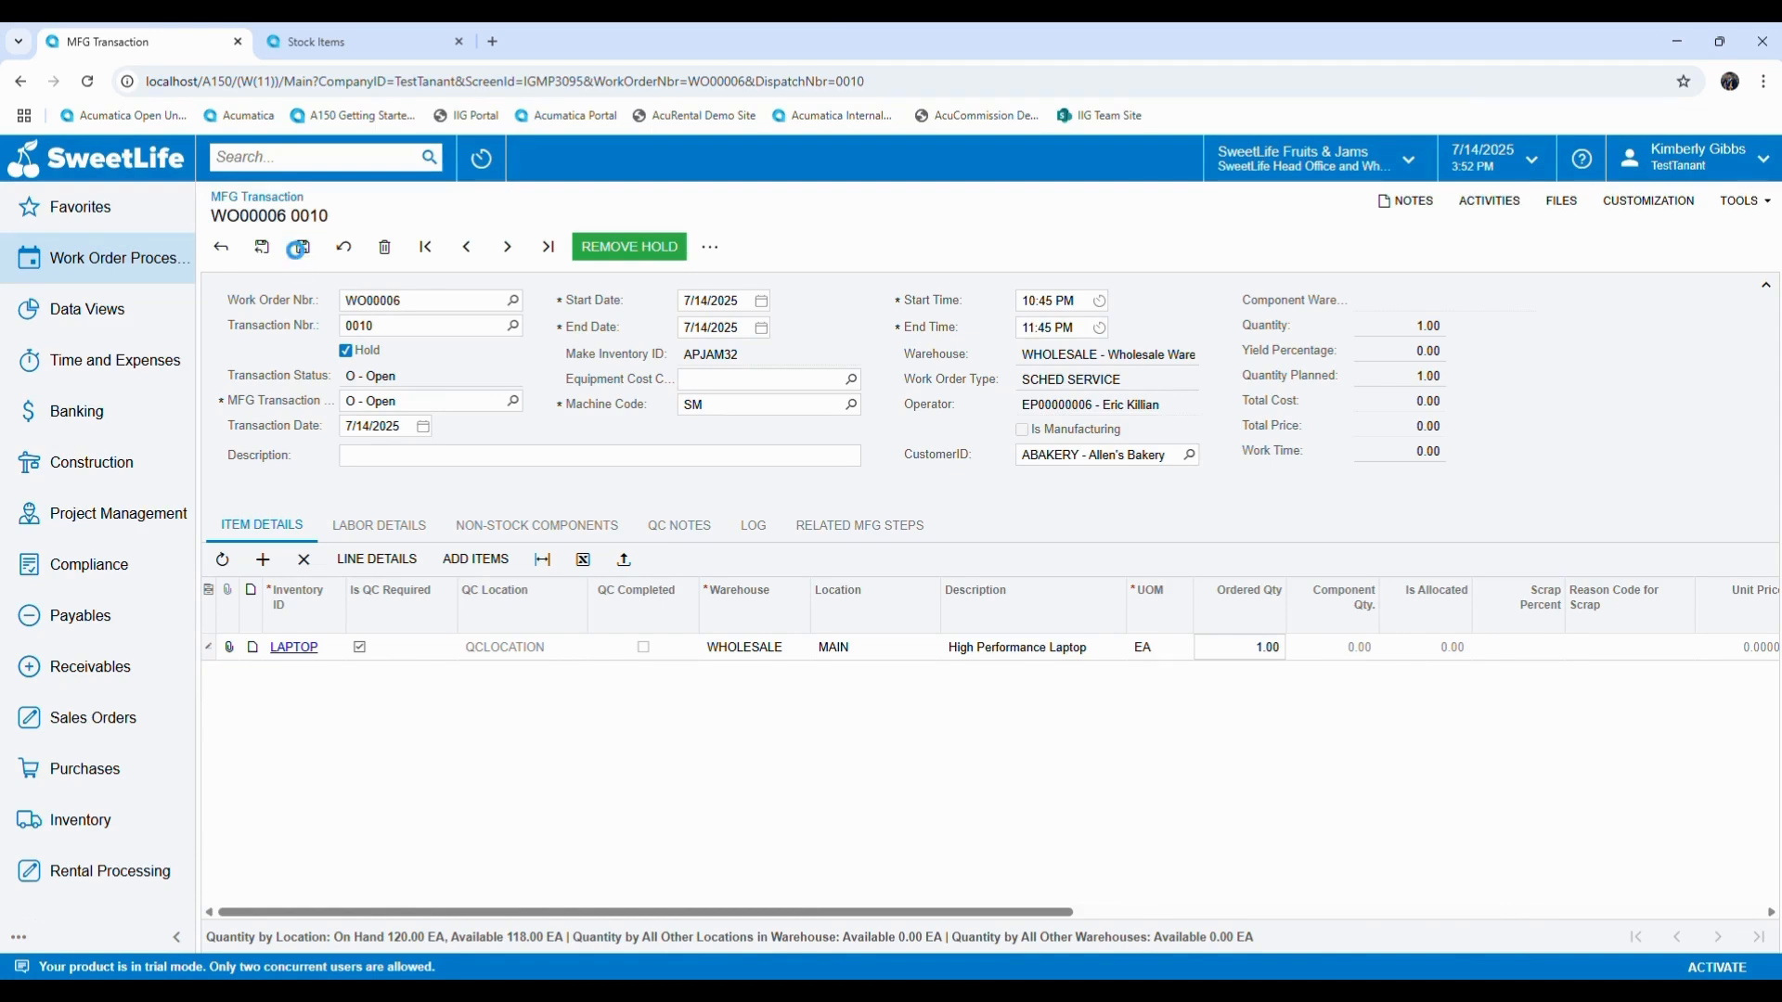
left_click(301, 251)
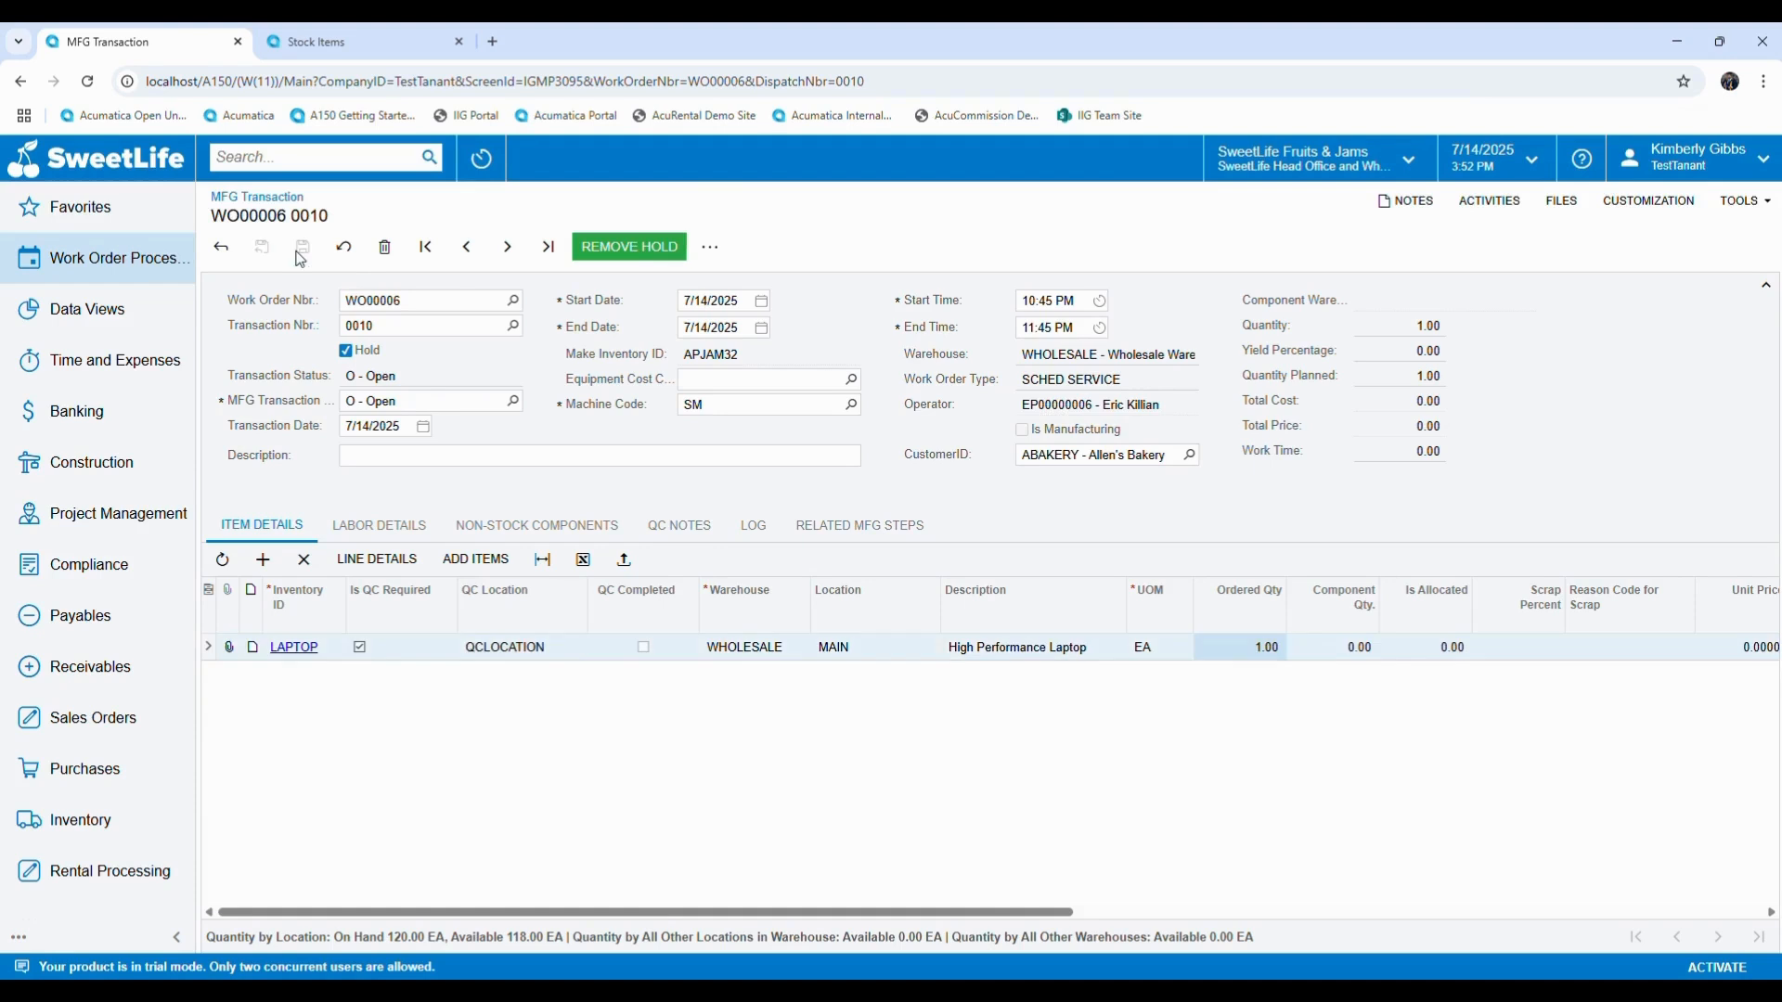
Step: Run QC Inspection on the manufacturing transaction to send the LAPTOP line for inspection
left_click(711, 249)
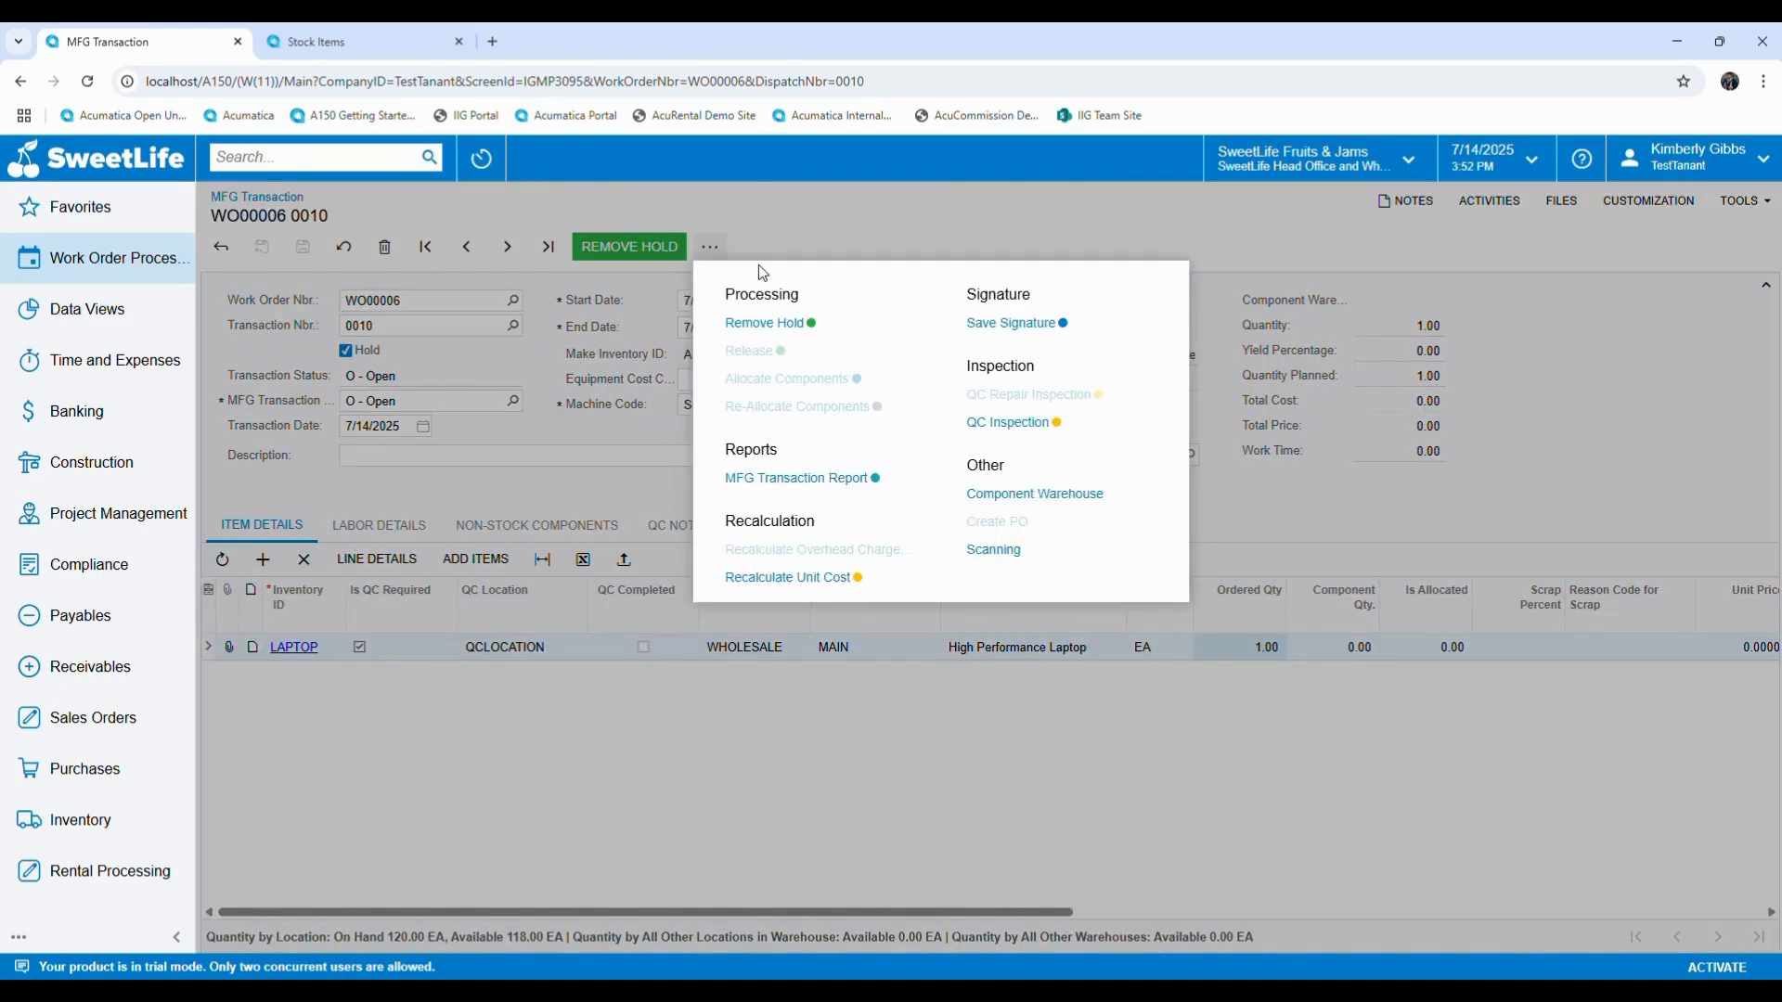
left_click(1029, 436)
left_click(959, 611)
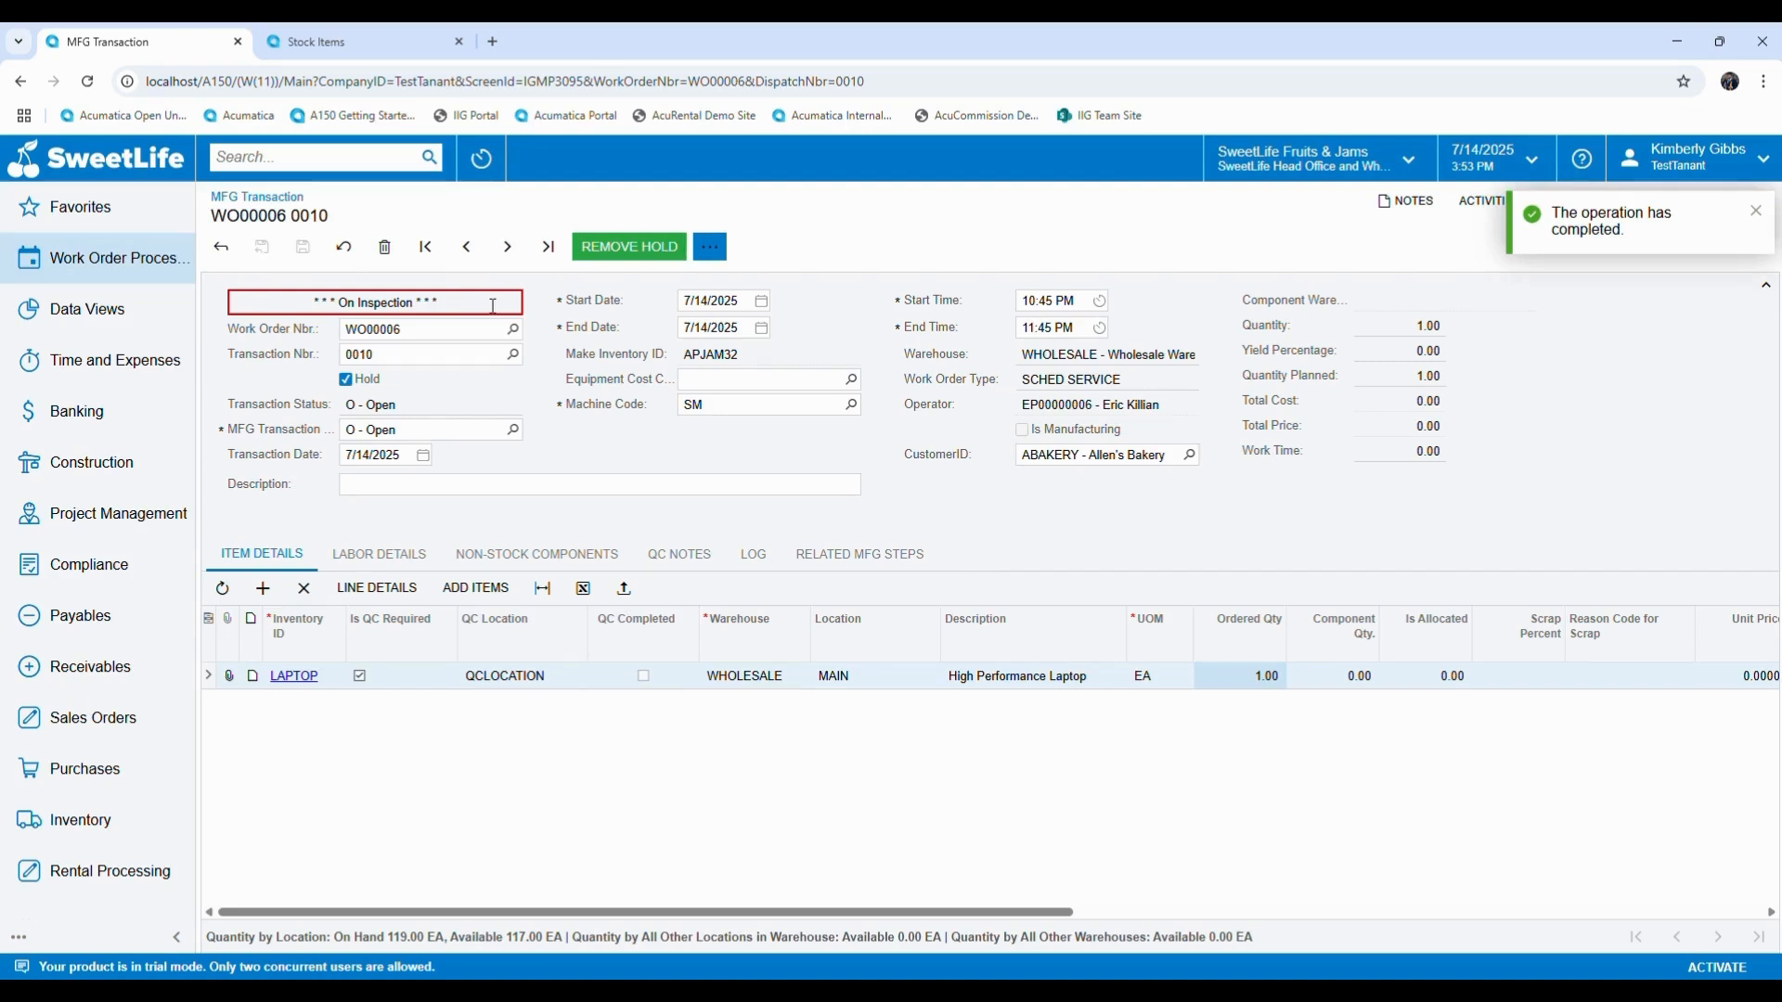
left_click(712, 247)
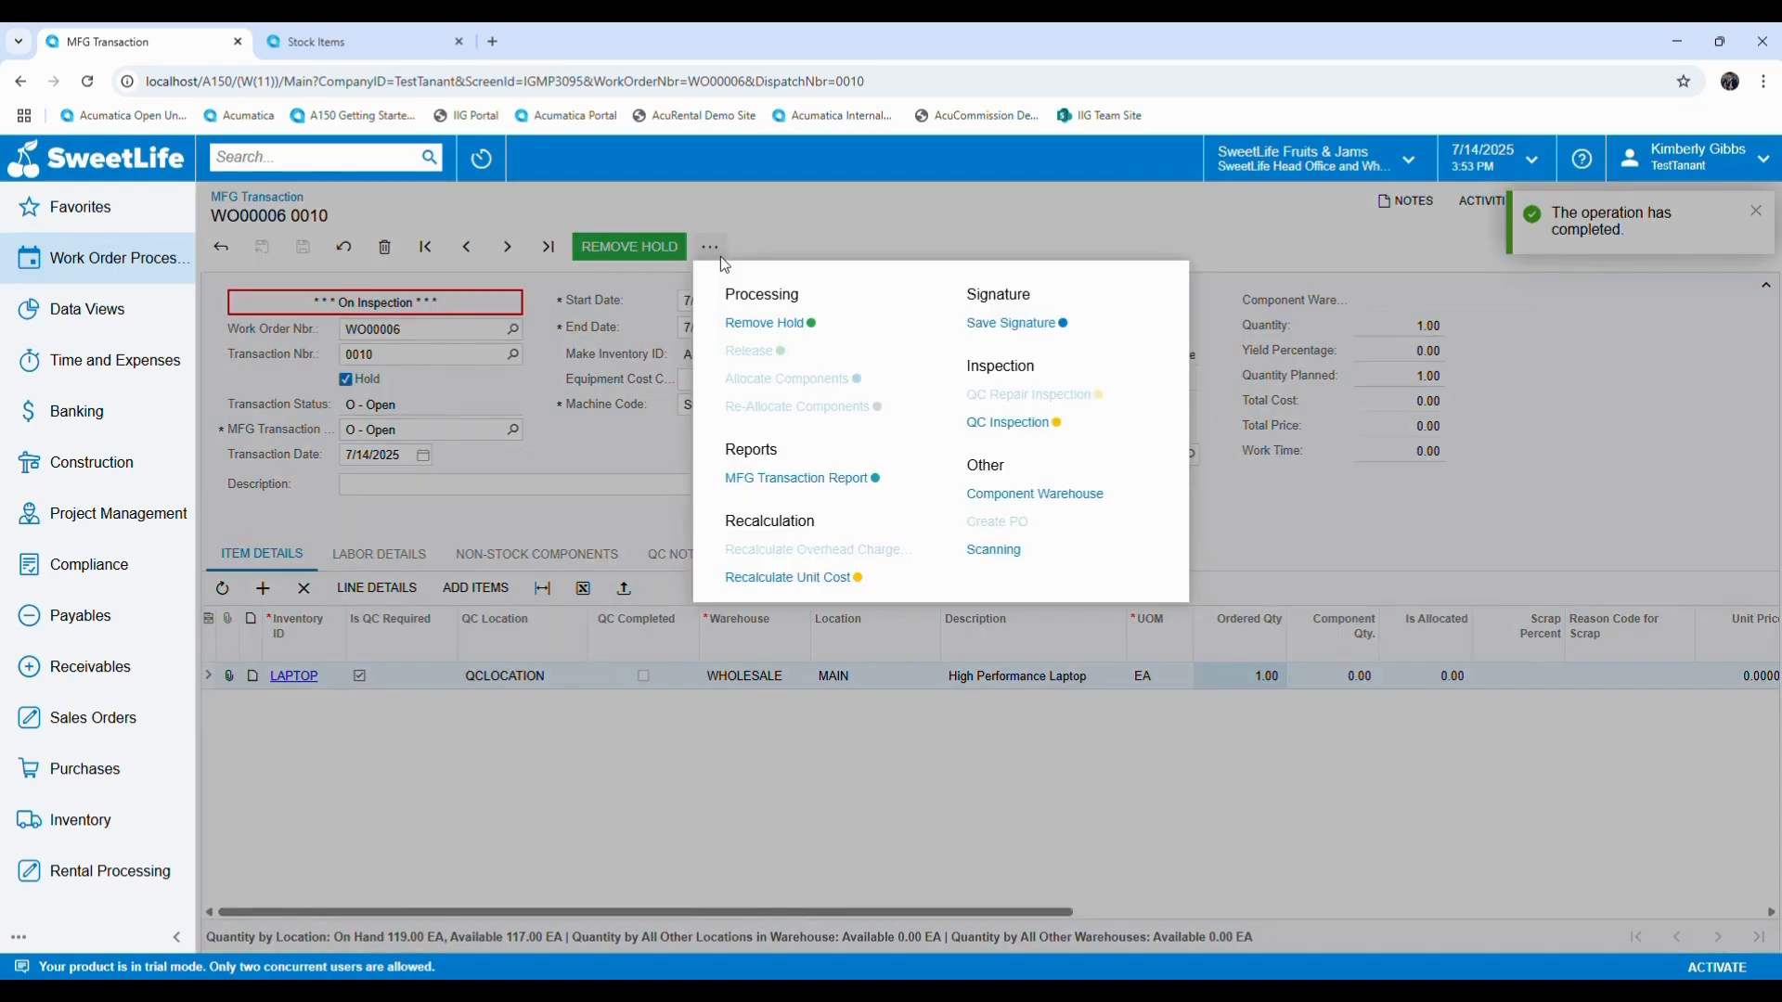
left_click(743, 243)
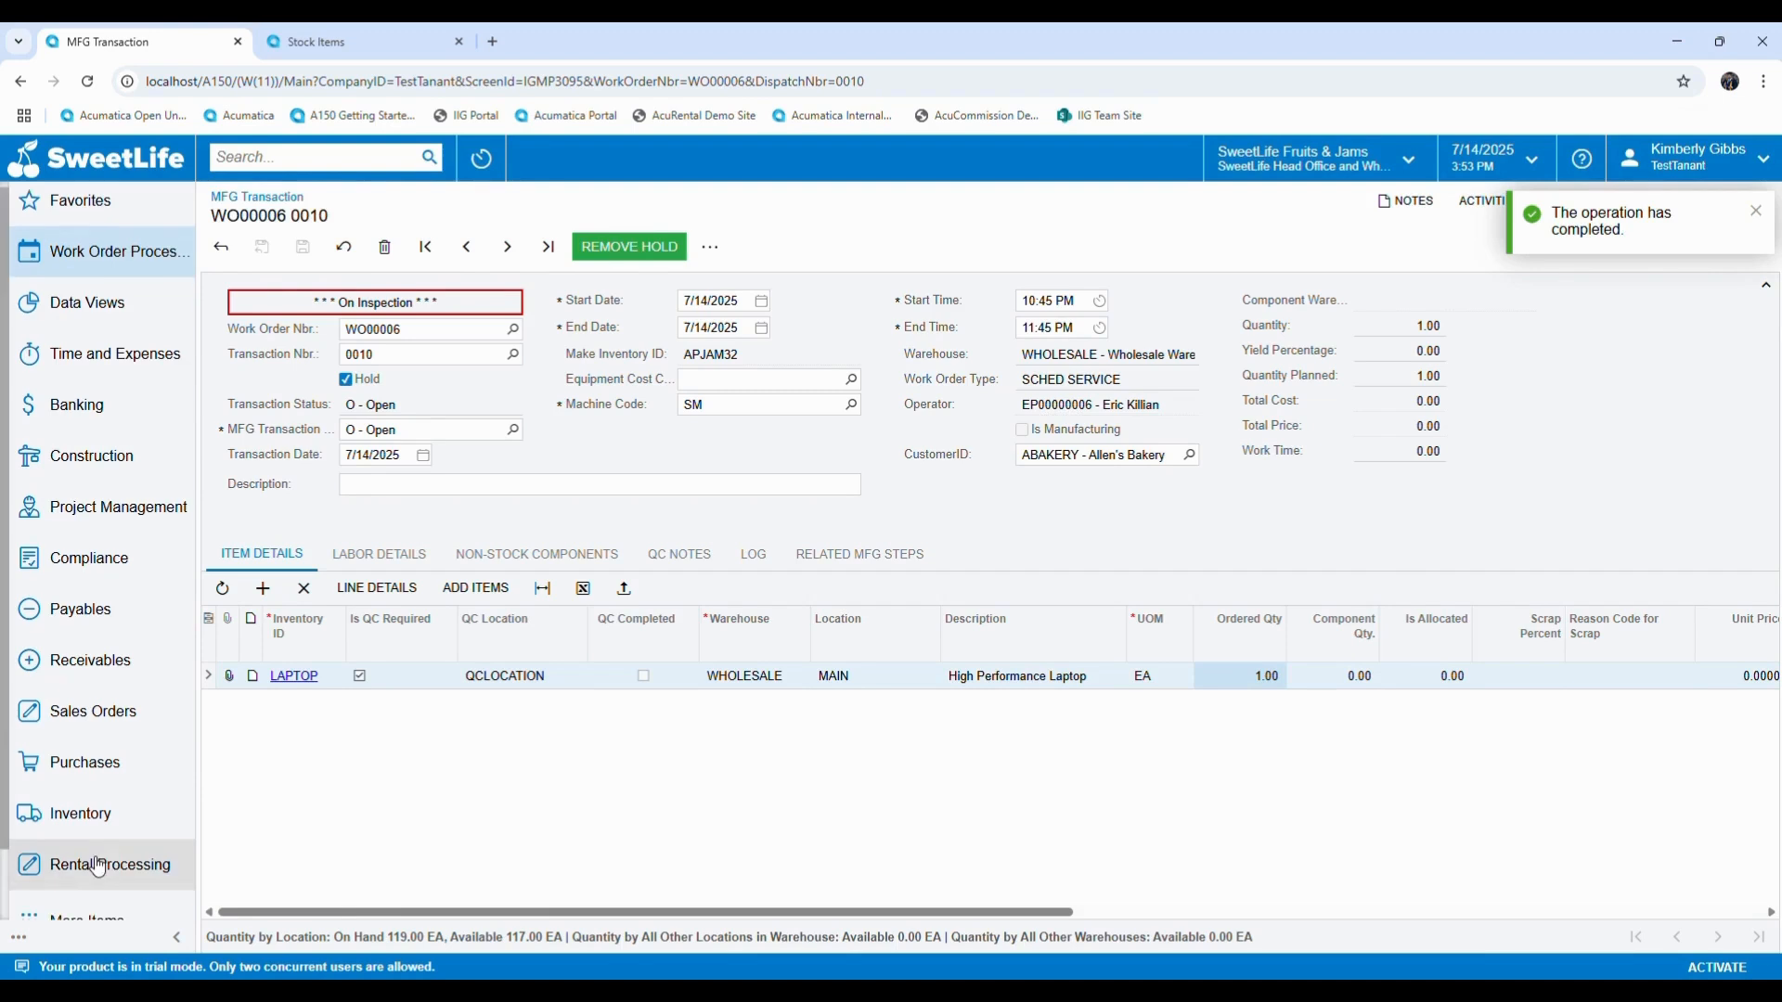
Step: Open the QC Code Tracking / Inspection process from the QC Tracking workspace
scroll(83, 863, "down", 1)
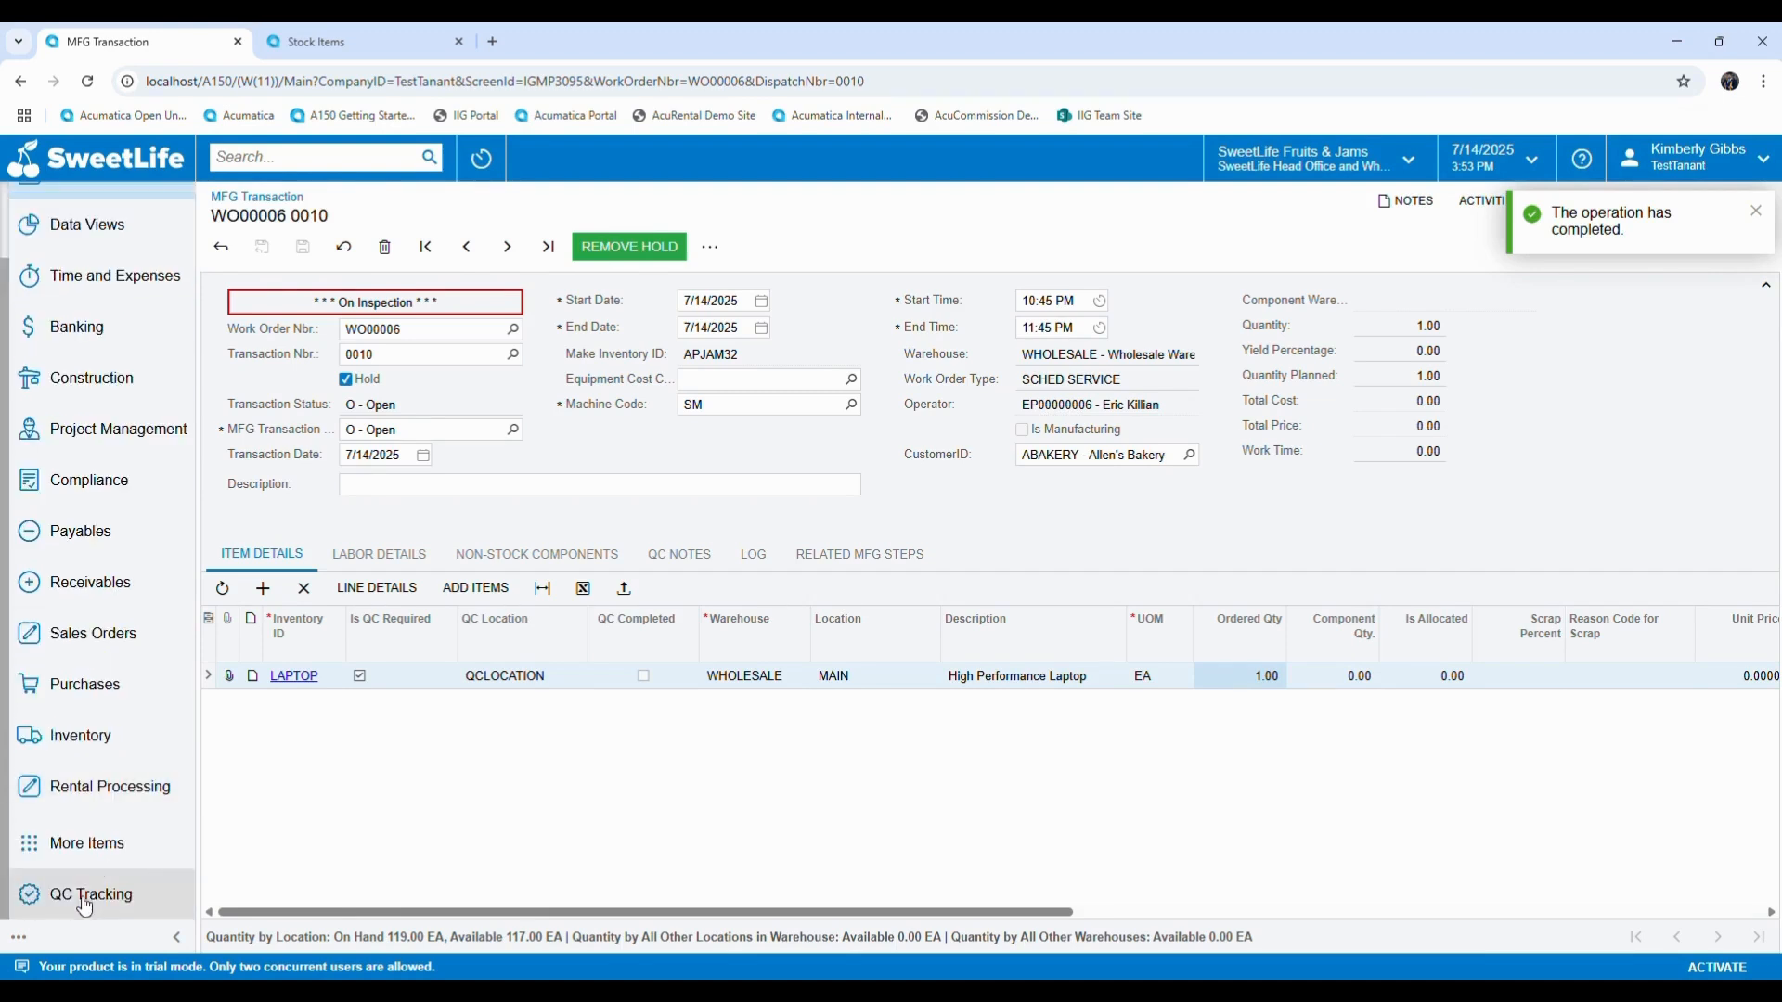
left_click(84, 900)
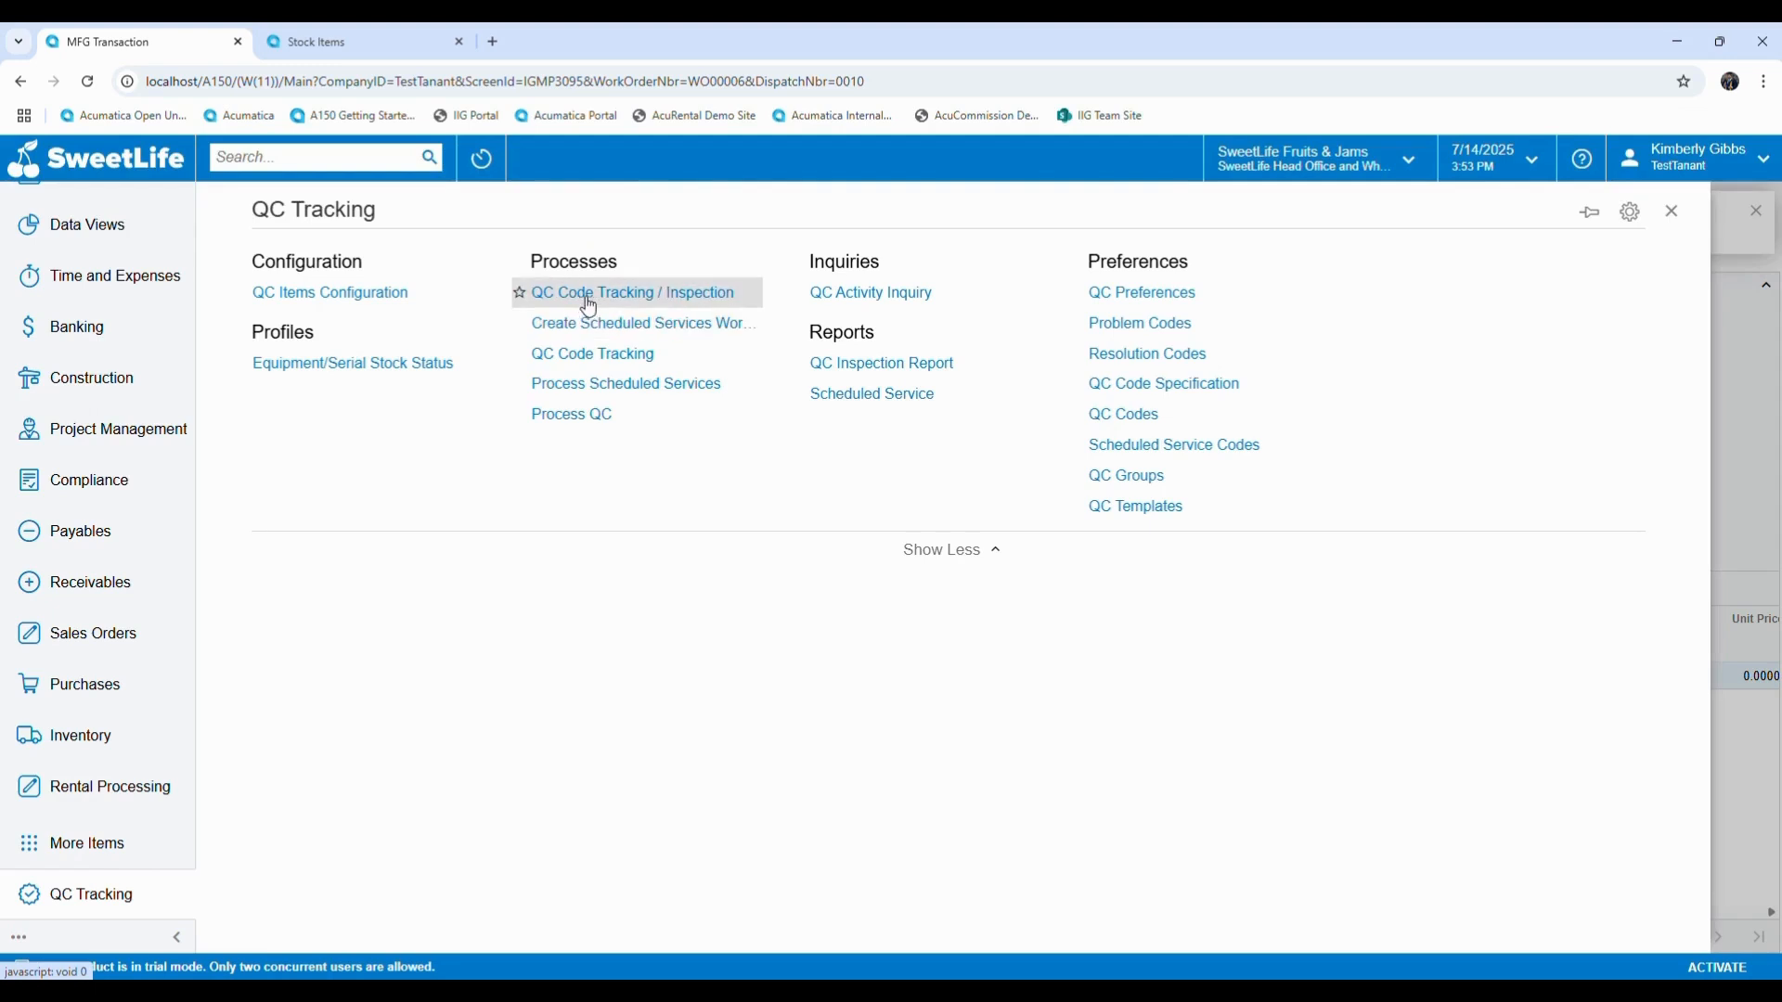
left_click(638, 297)
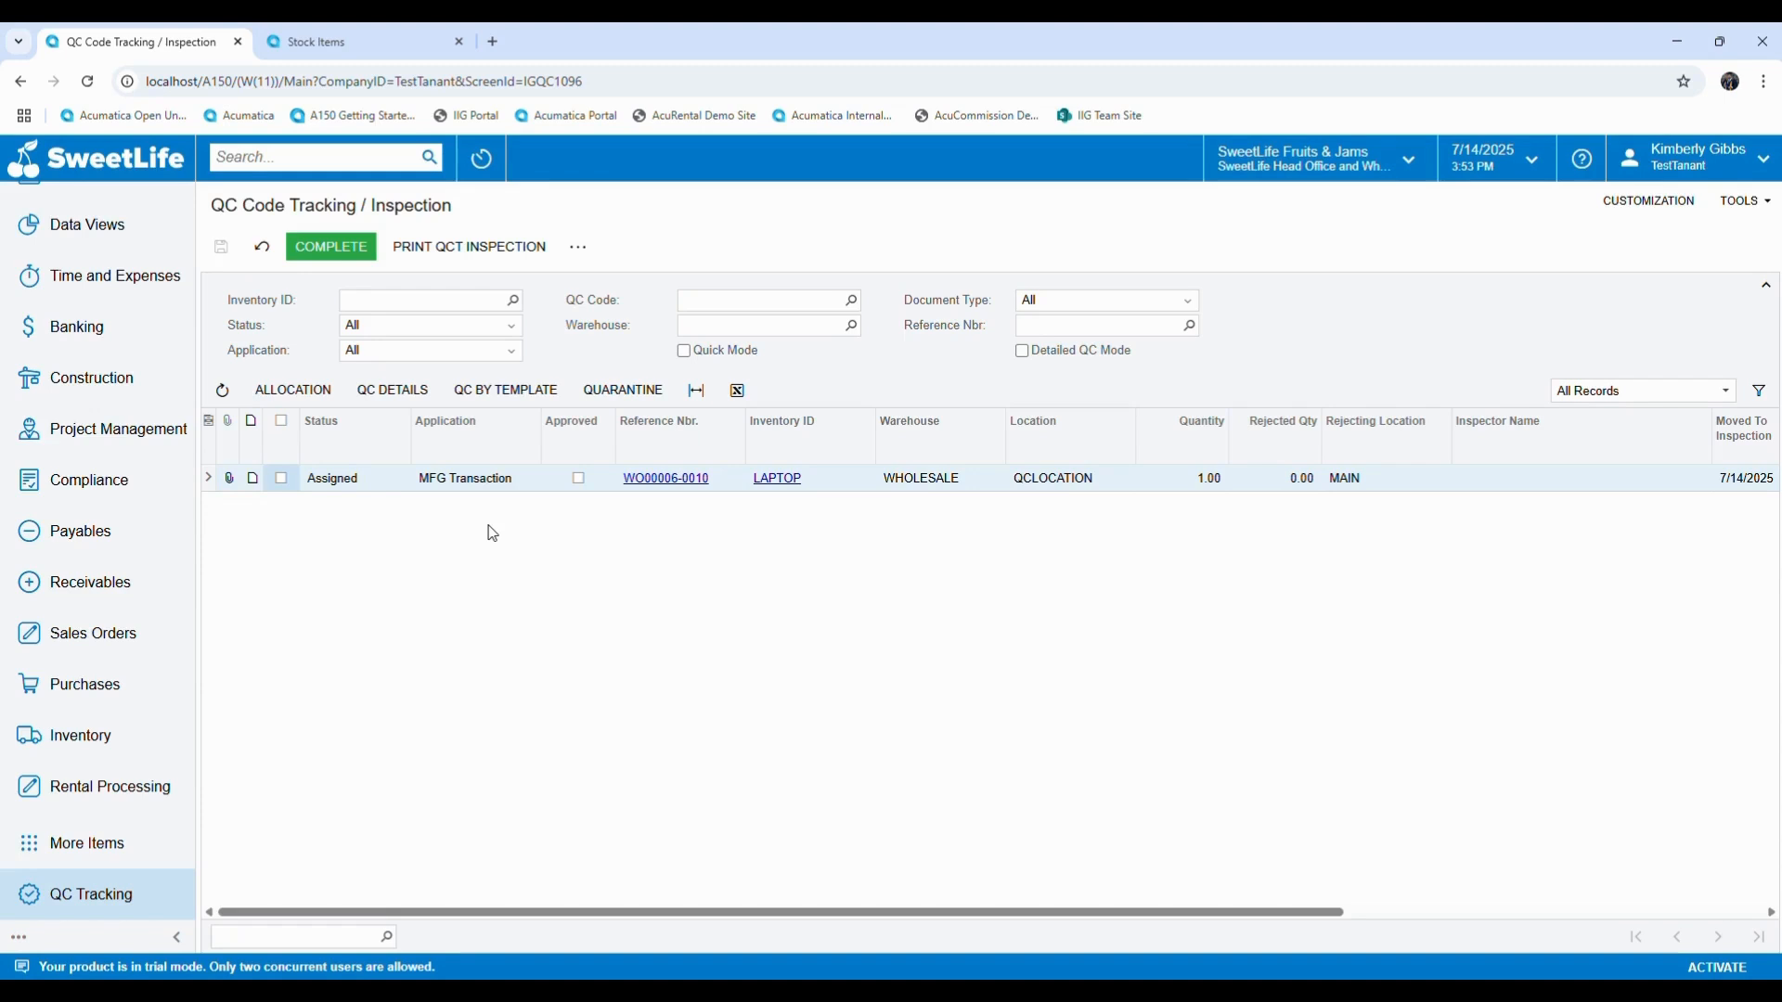
Step: Approve the LAPTOP inspection record, set its status to Completed, and complete the selected record
left_click(579, 479)
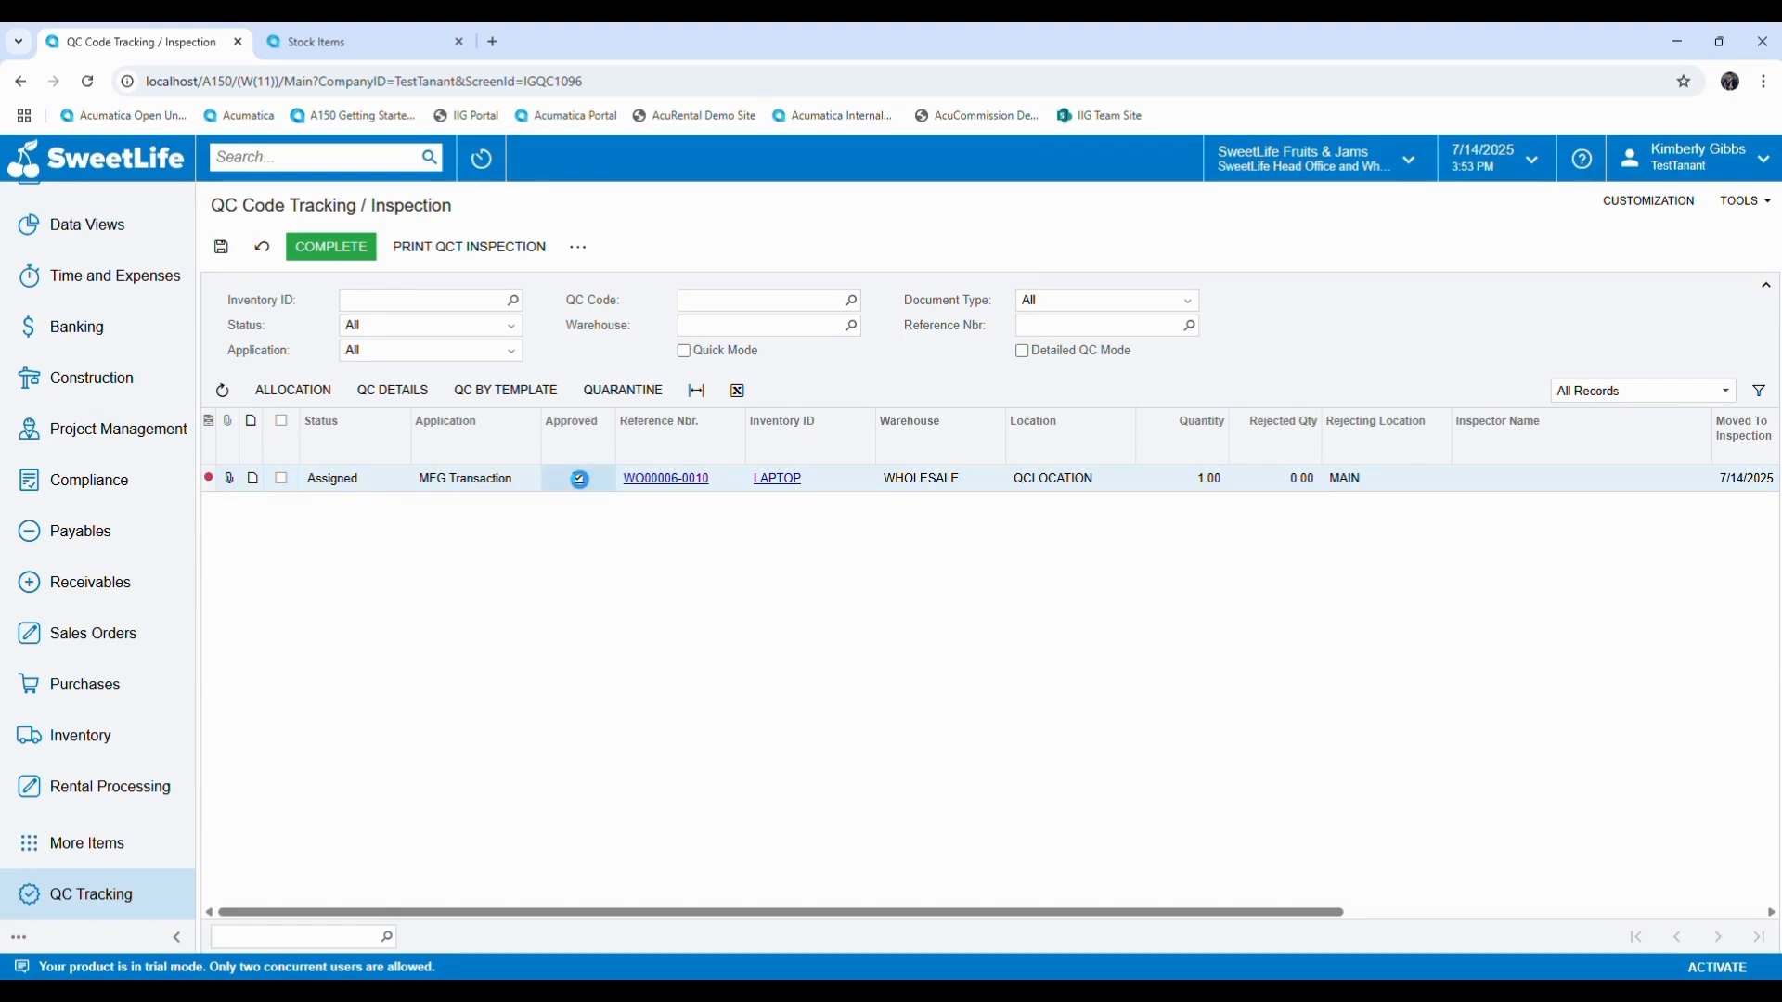
left_click(388, 489)
left_click(414, 479)
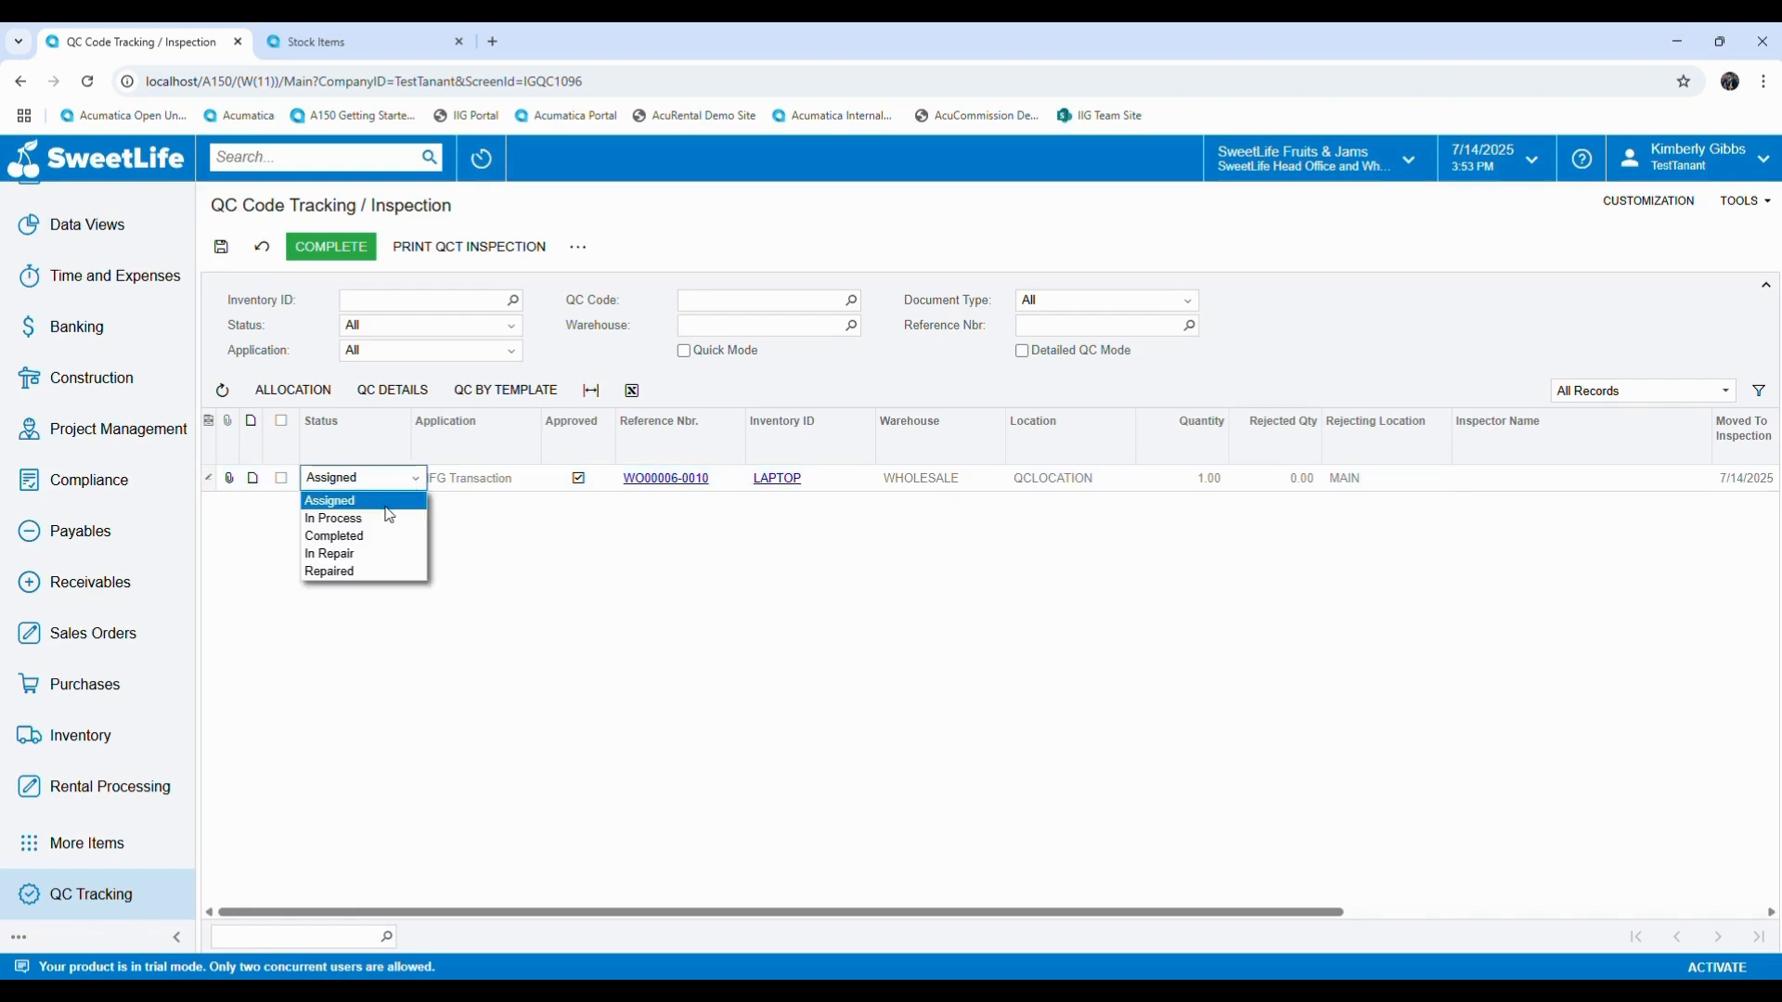
left_click(345, 546)
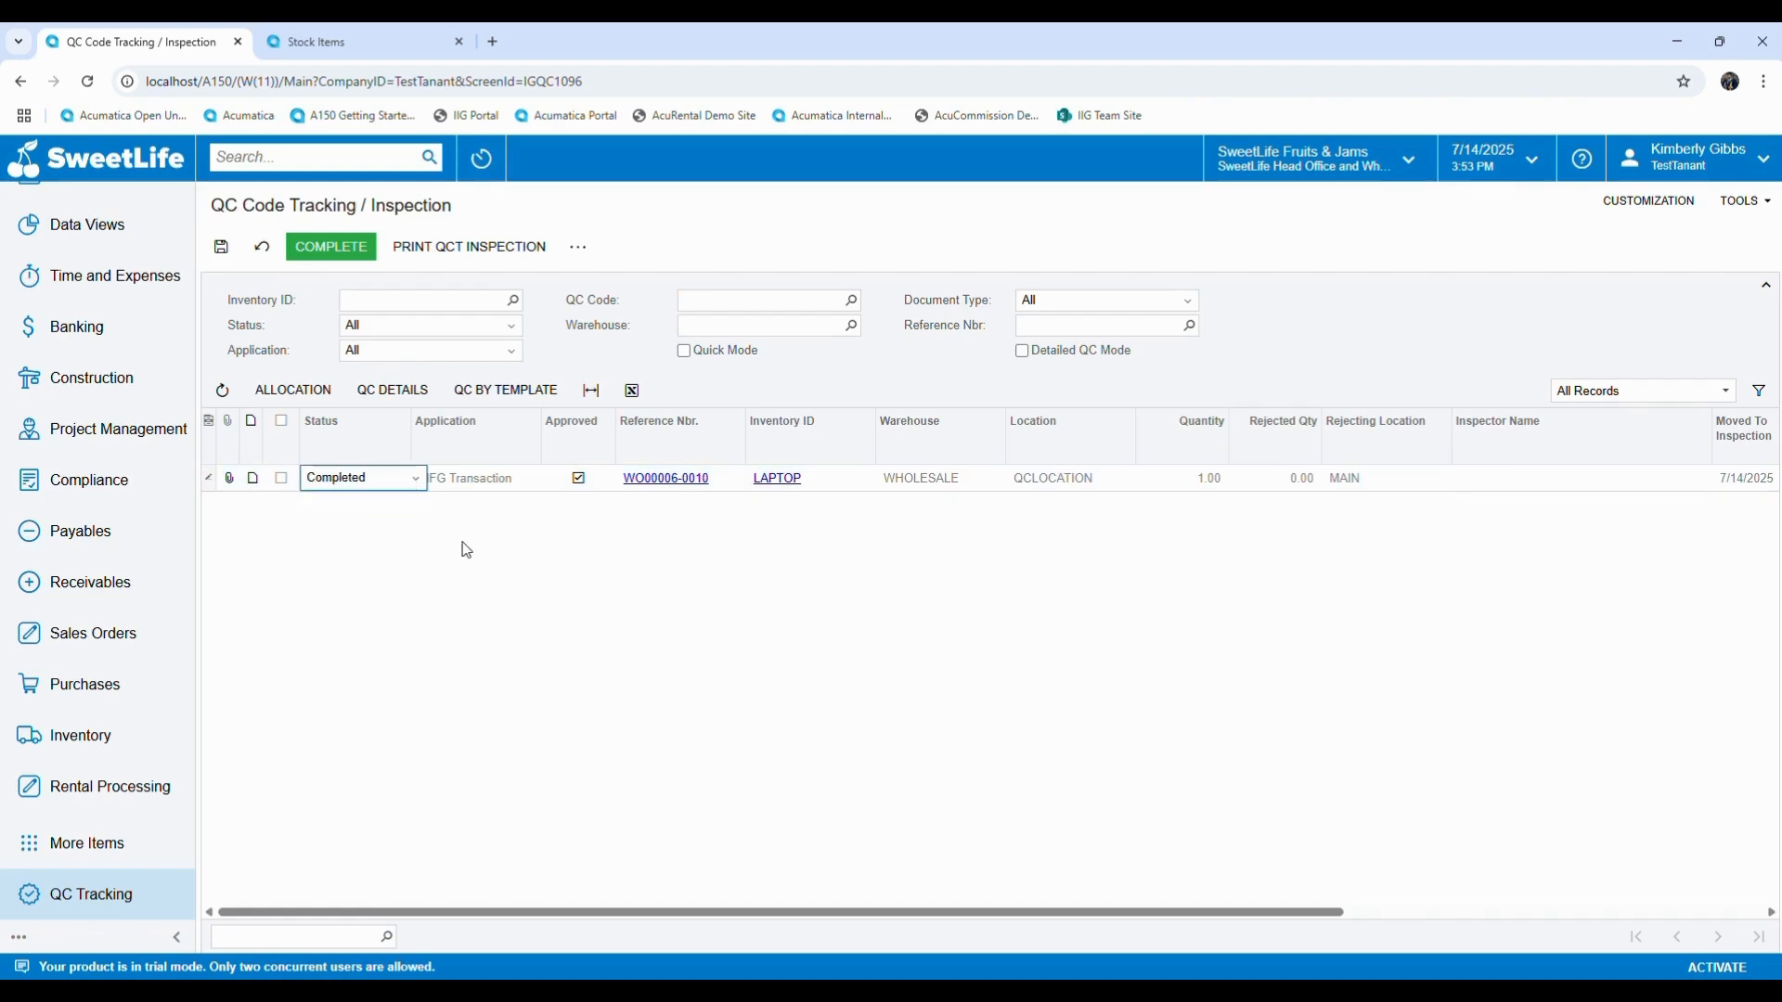
left_click(290, 489)
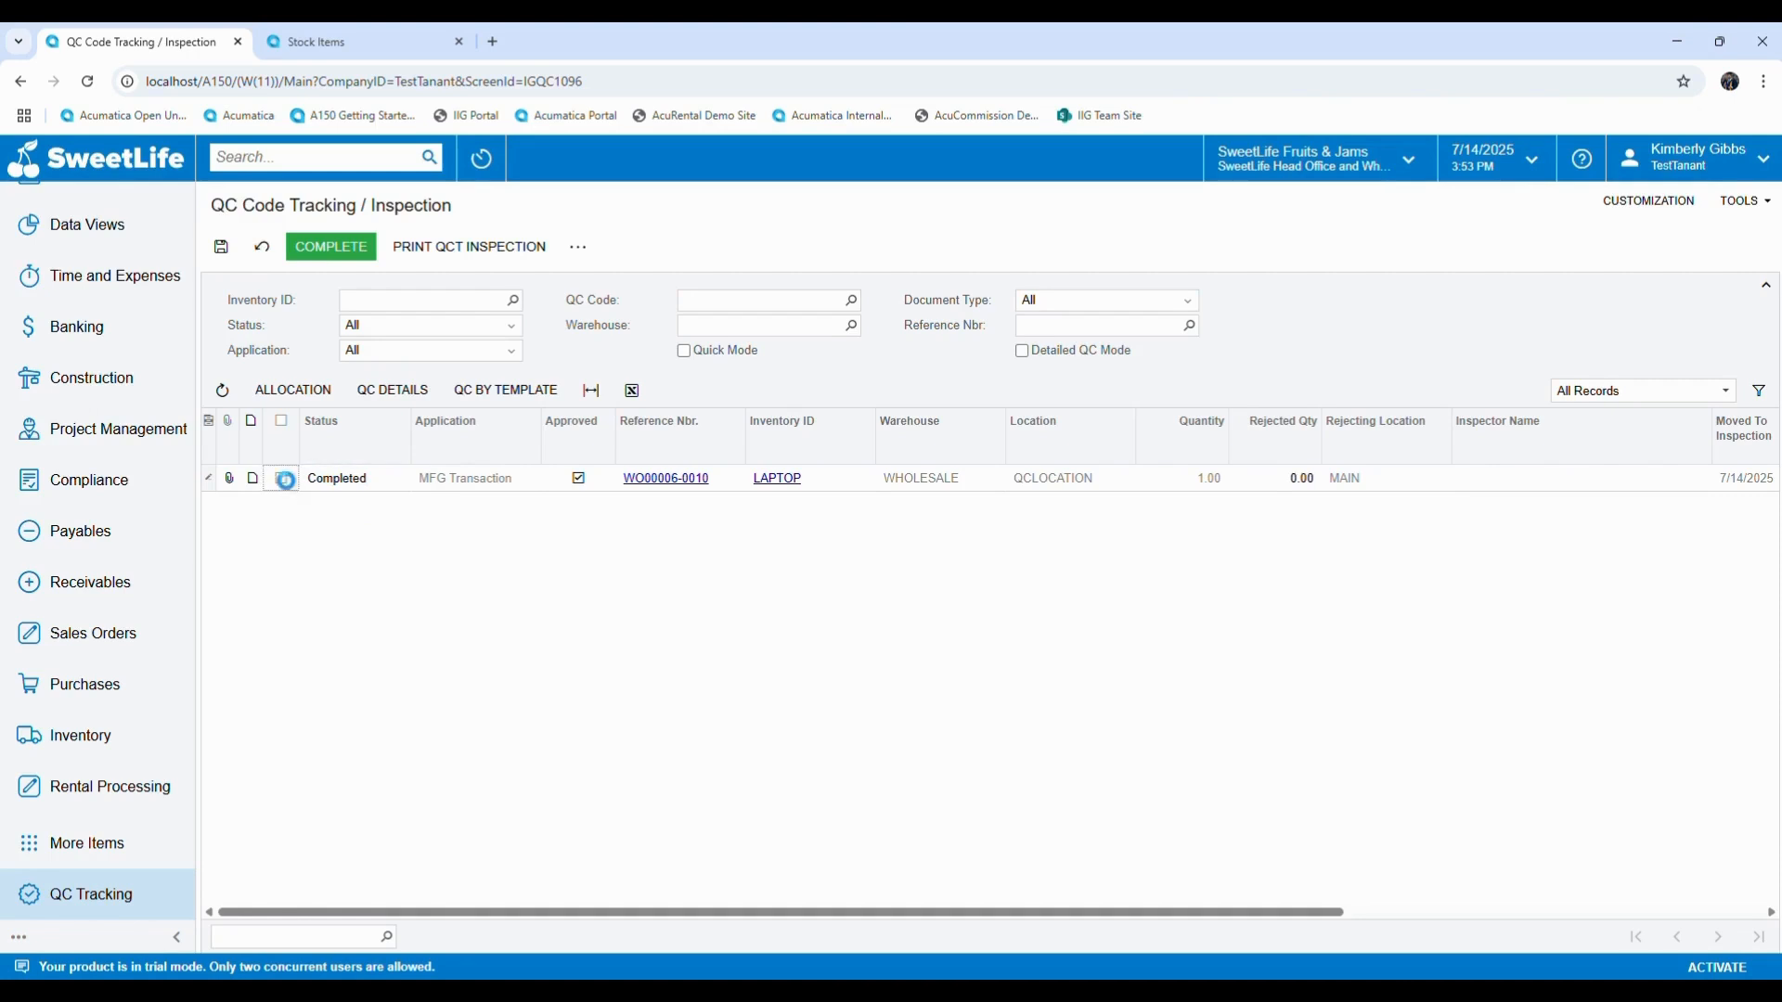
left_click(281, 479)
left_click(339, 249)
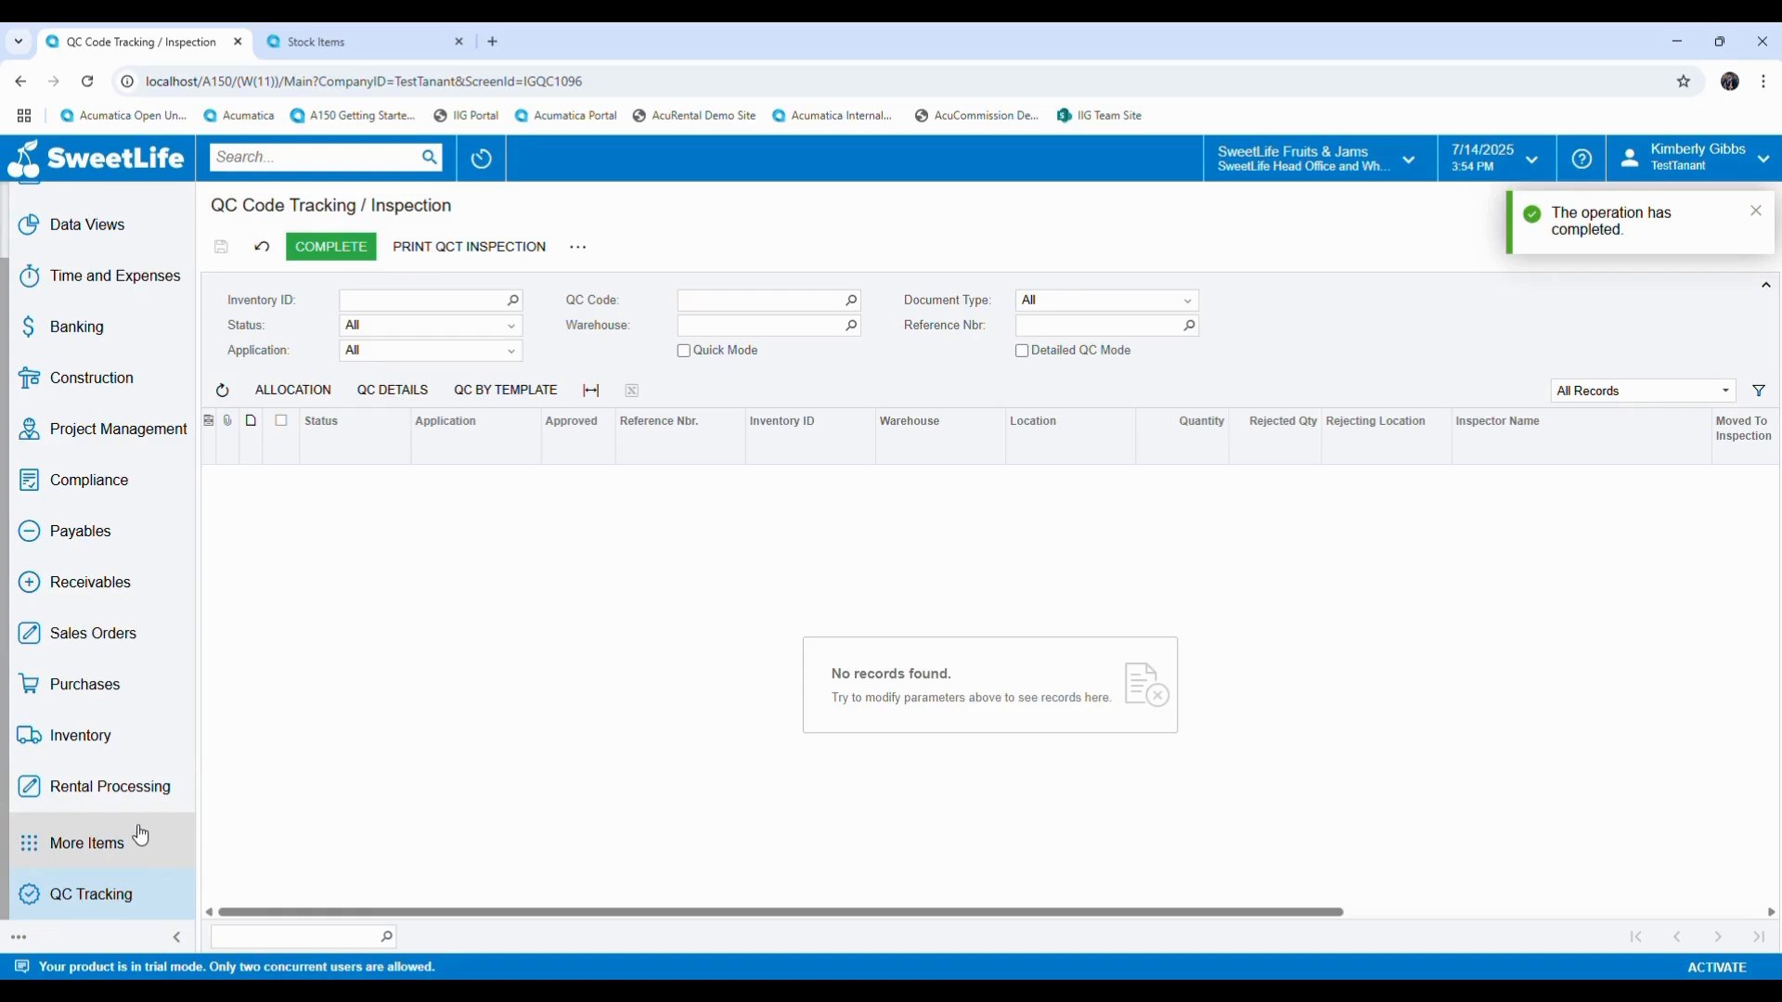
Step: Go to the MFG Transactions list in Work Order Processing and reopen the newest work order's transaction 0010
scroll(88, 353, "up", 2)
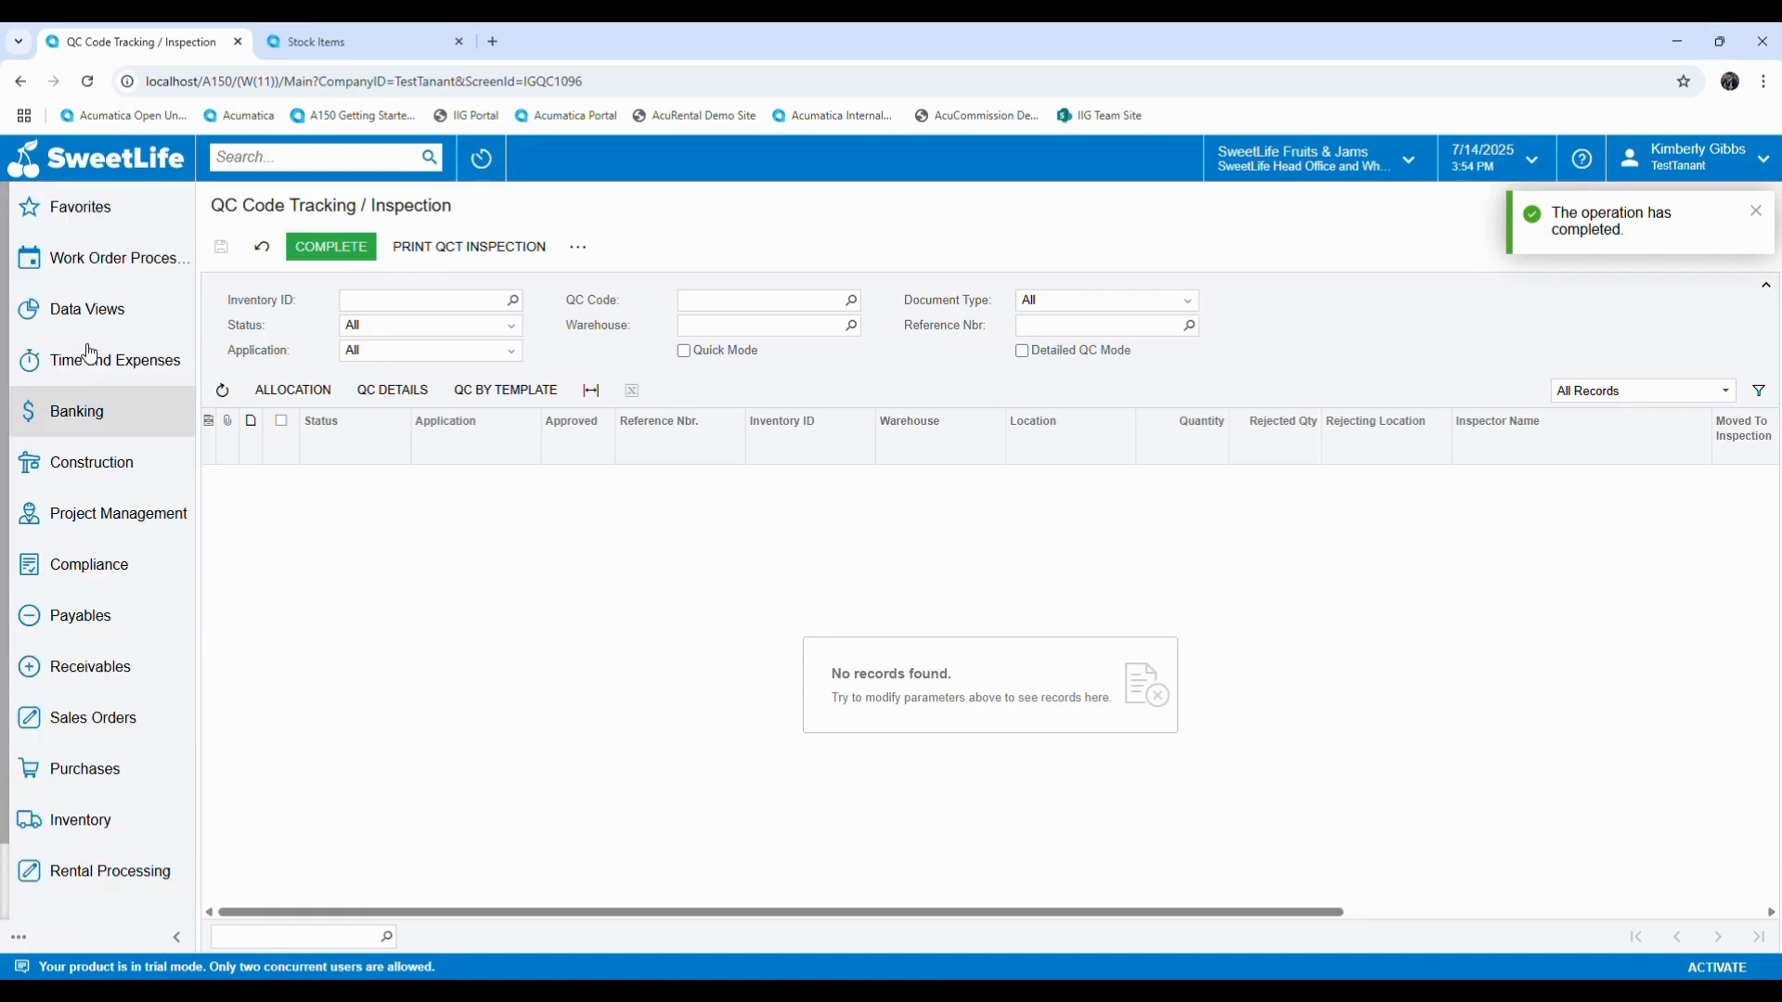
left_click(106, 269)
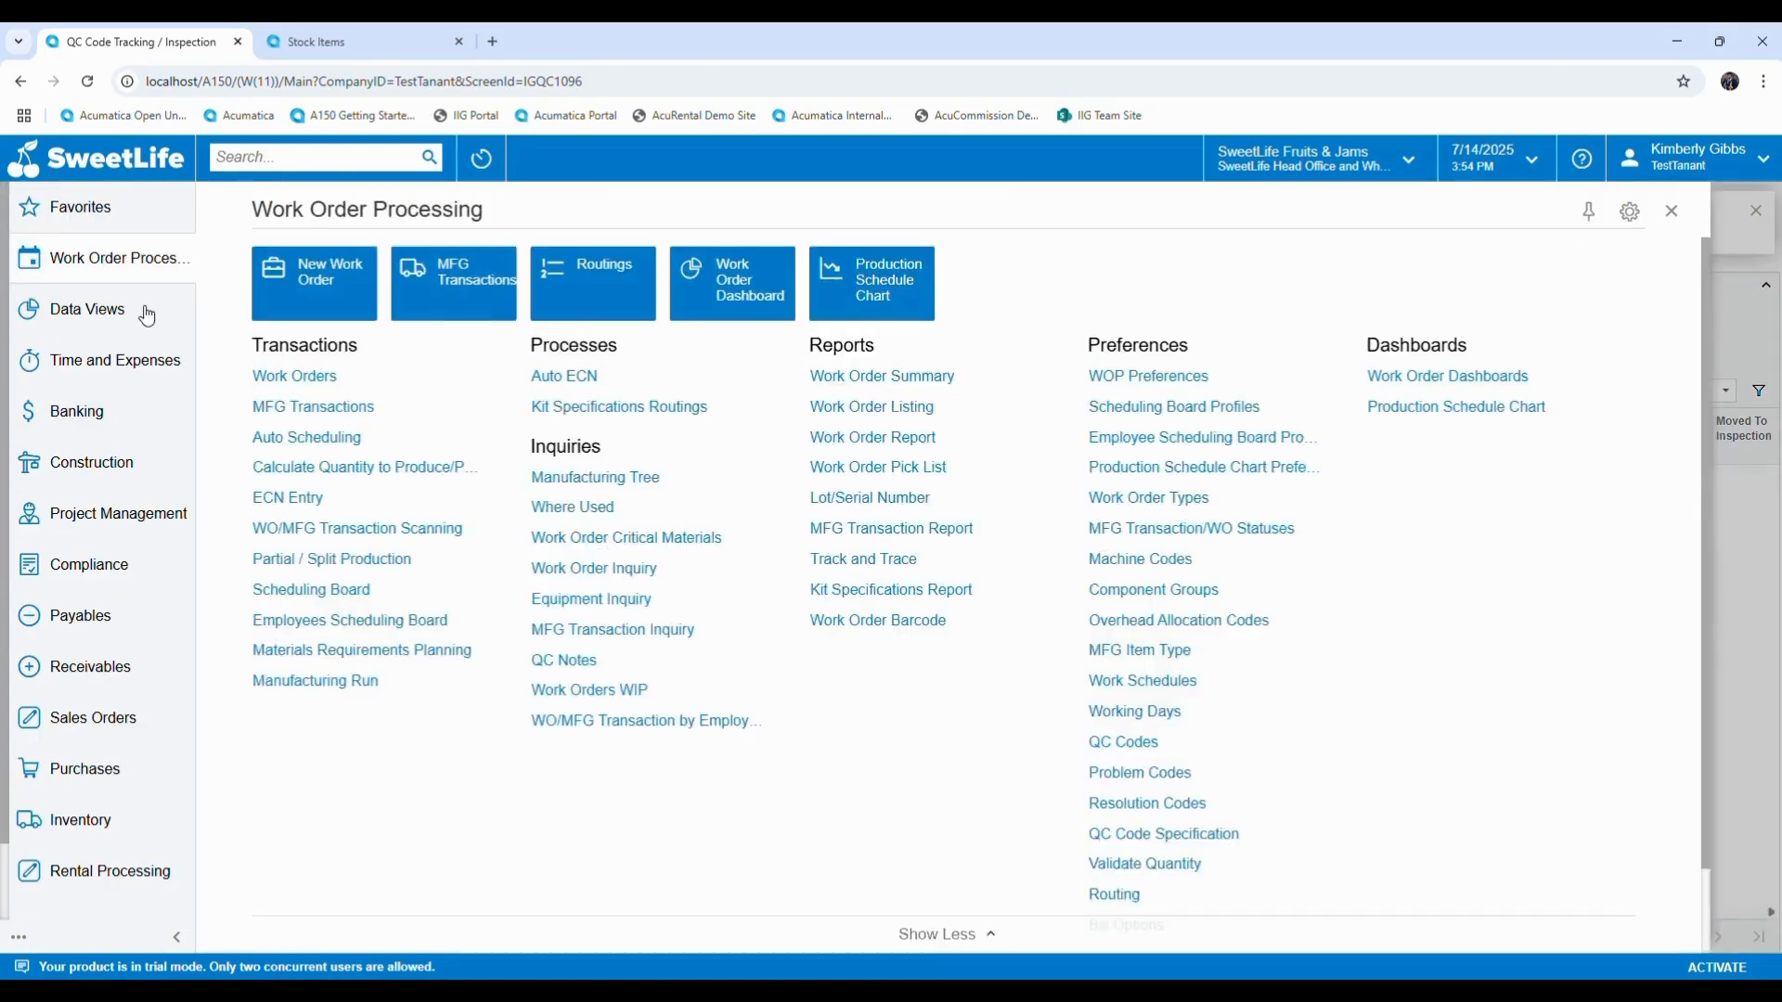
left_click(335, 404)
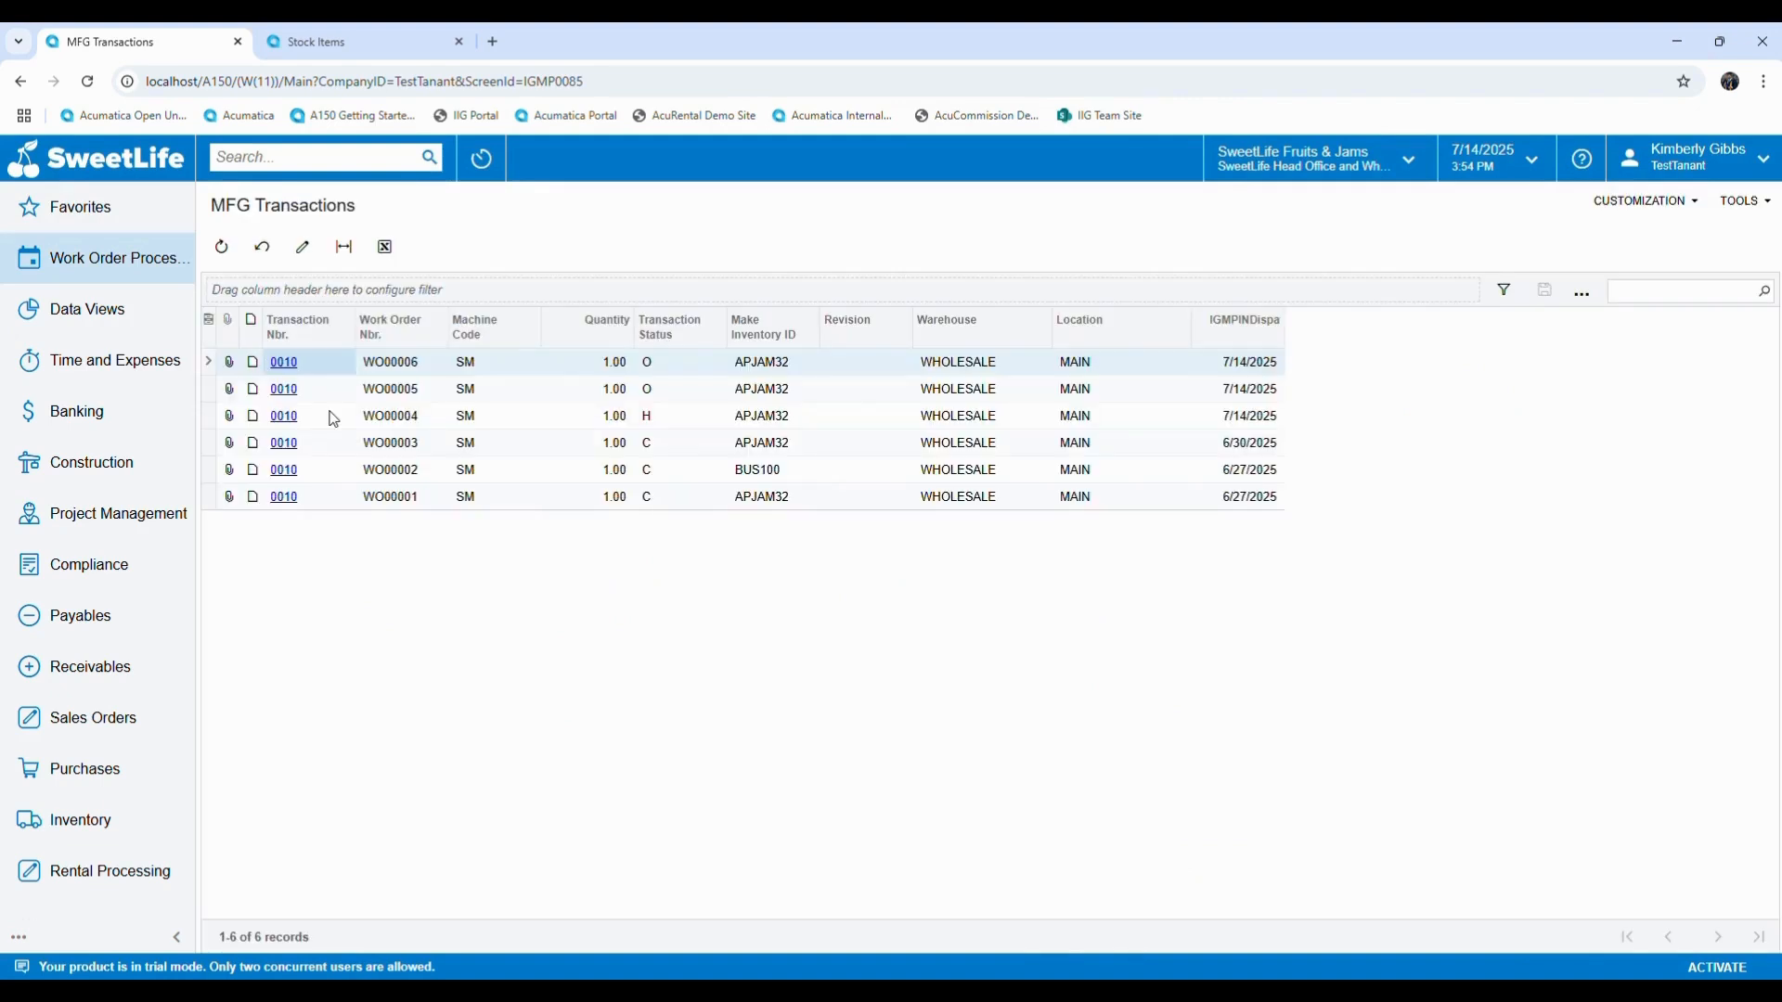
left_click(285, 363)
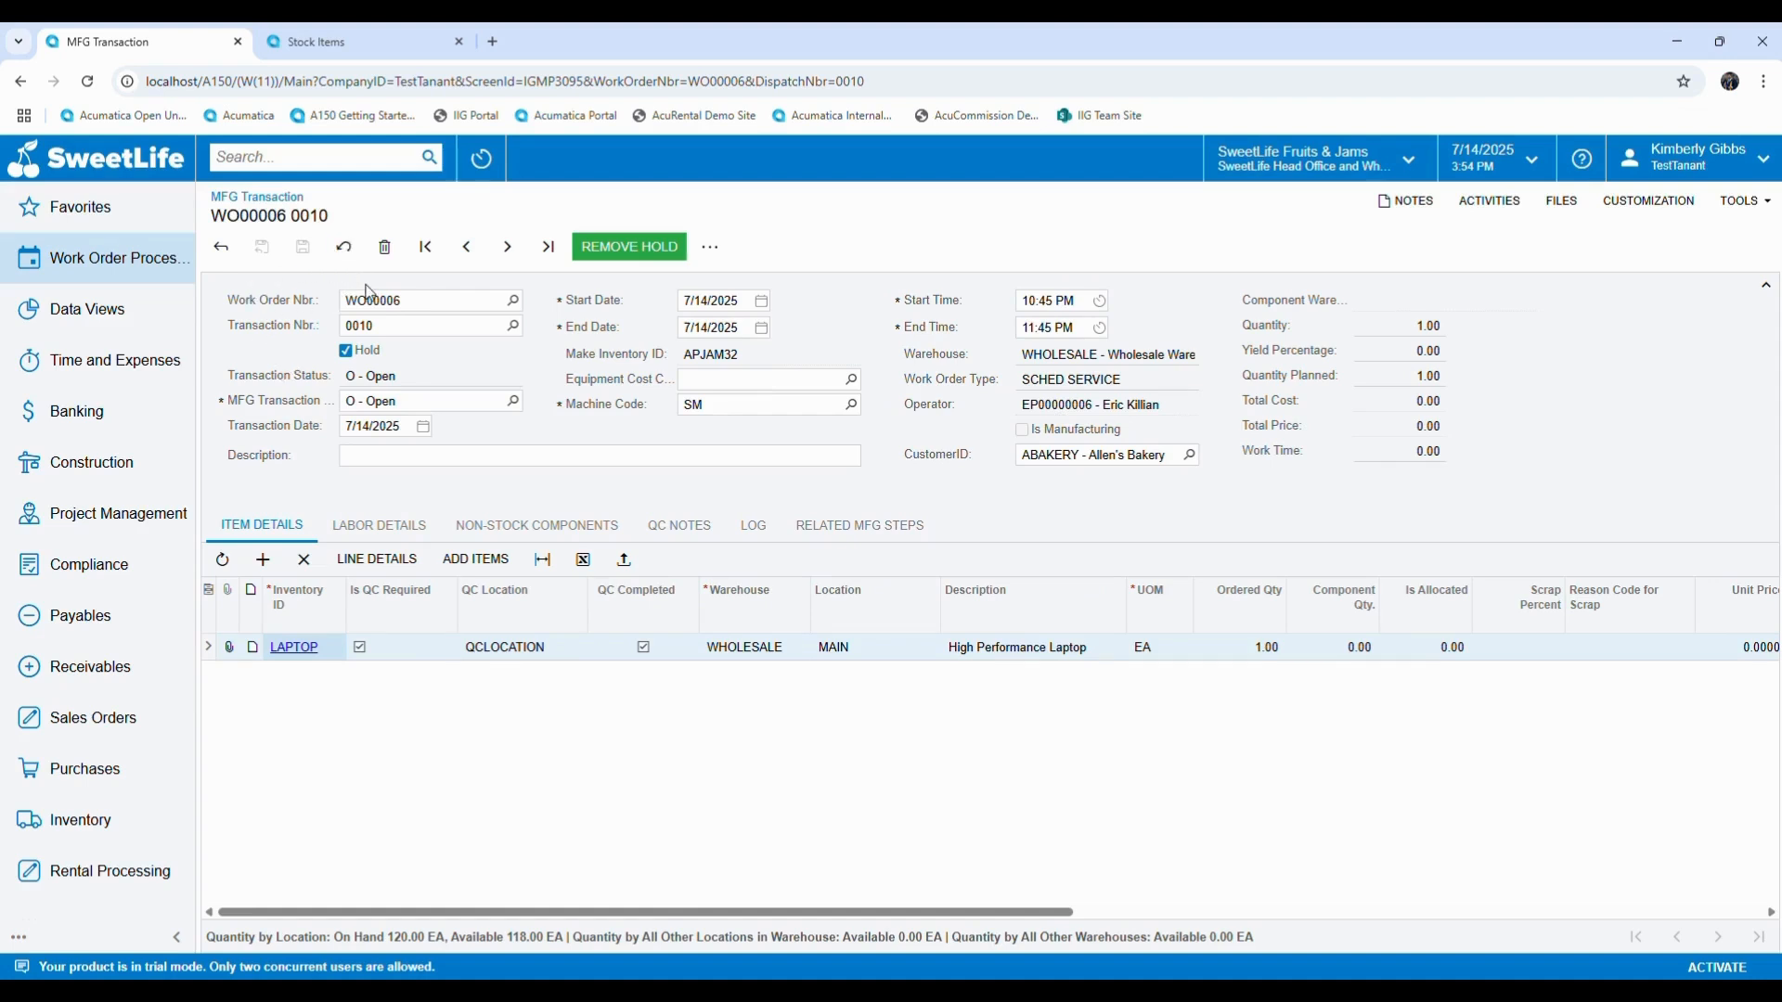
Step: Remove the hold from manufacturing transaction 0010 and allocate its components
left_click(583, 560)
left_click(712, 248)
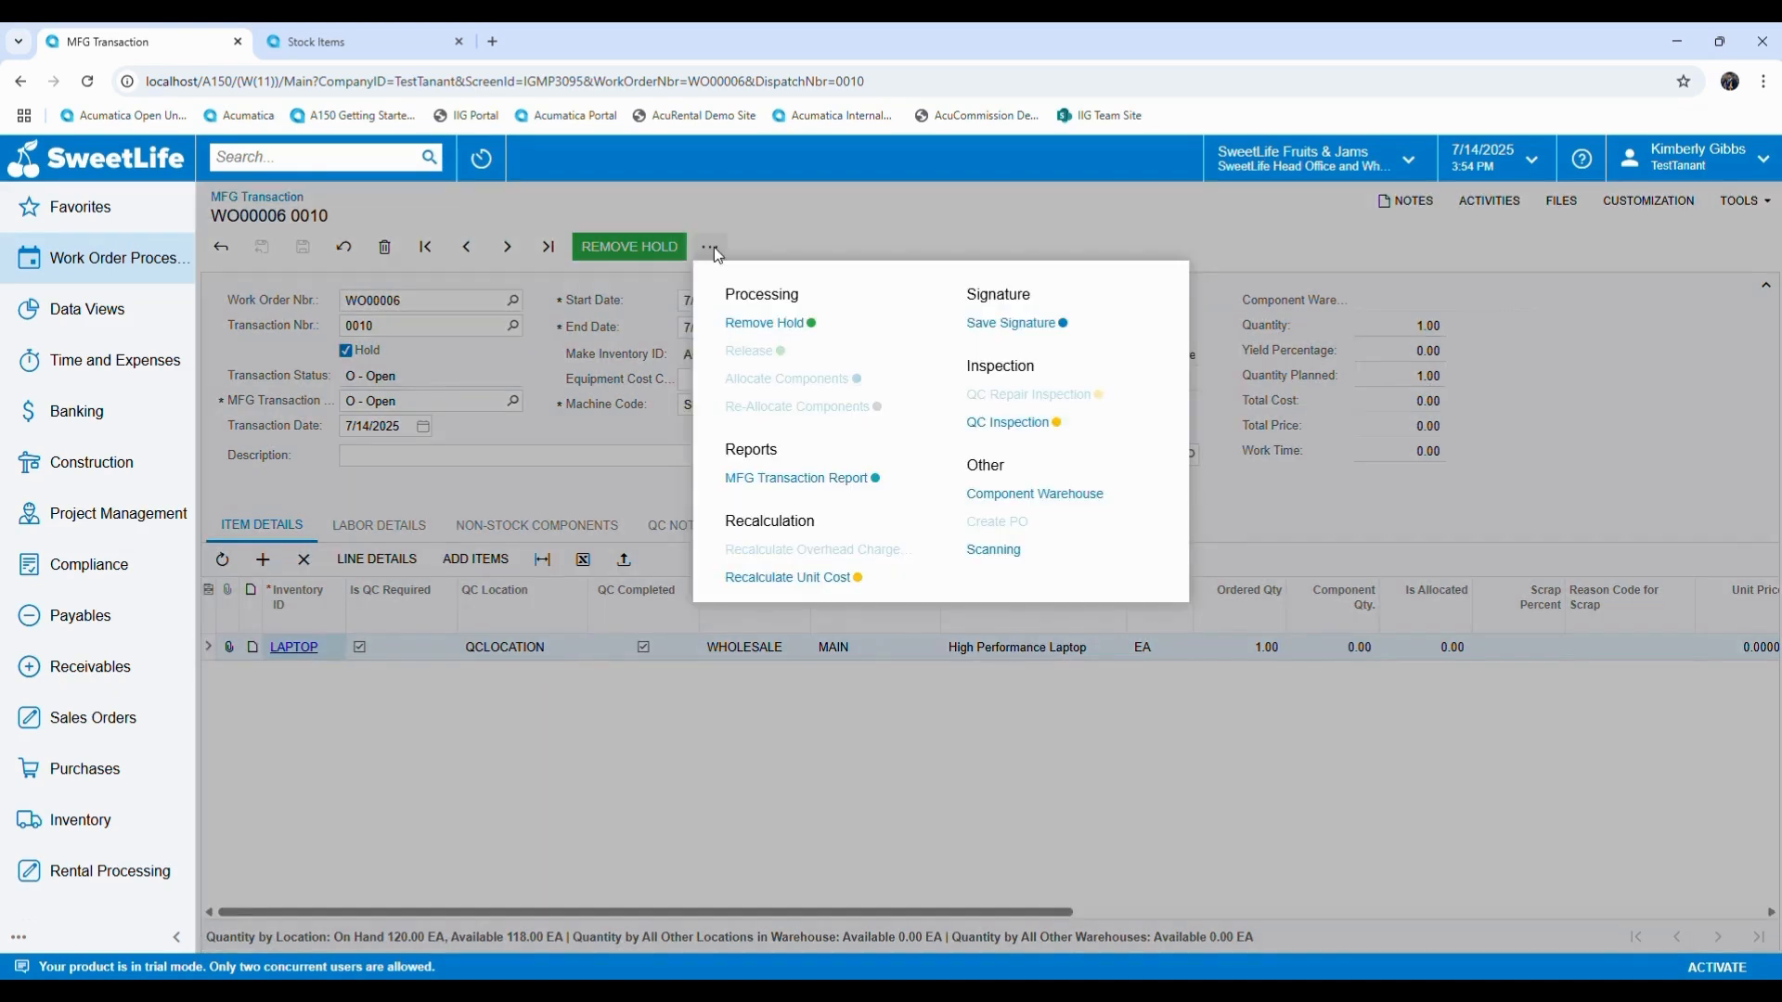
left_click(768, 322)
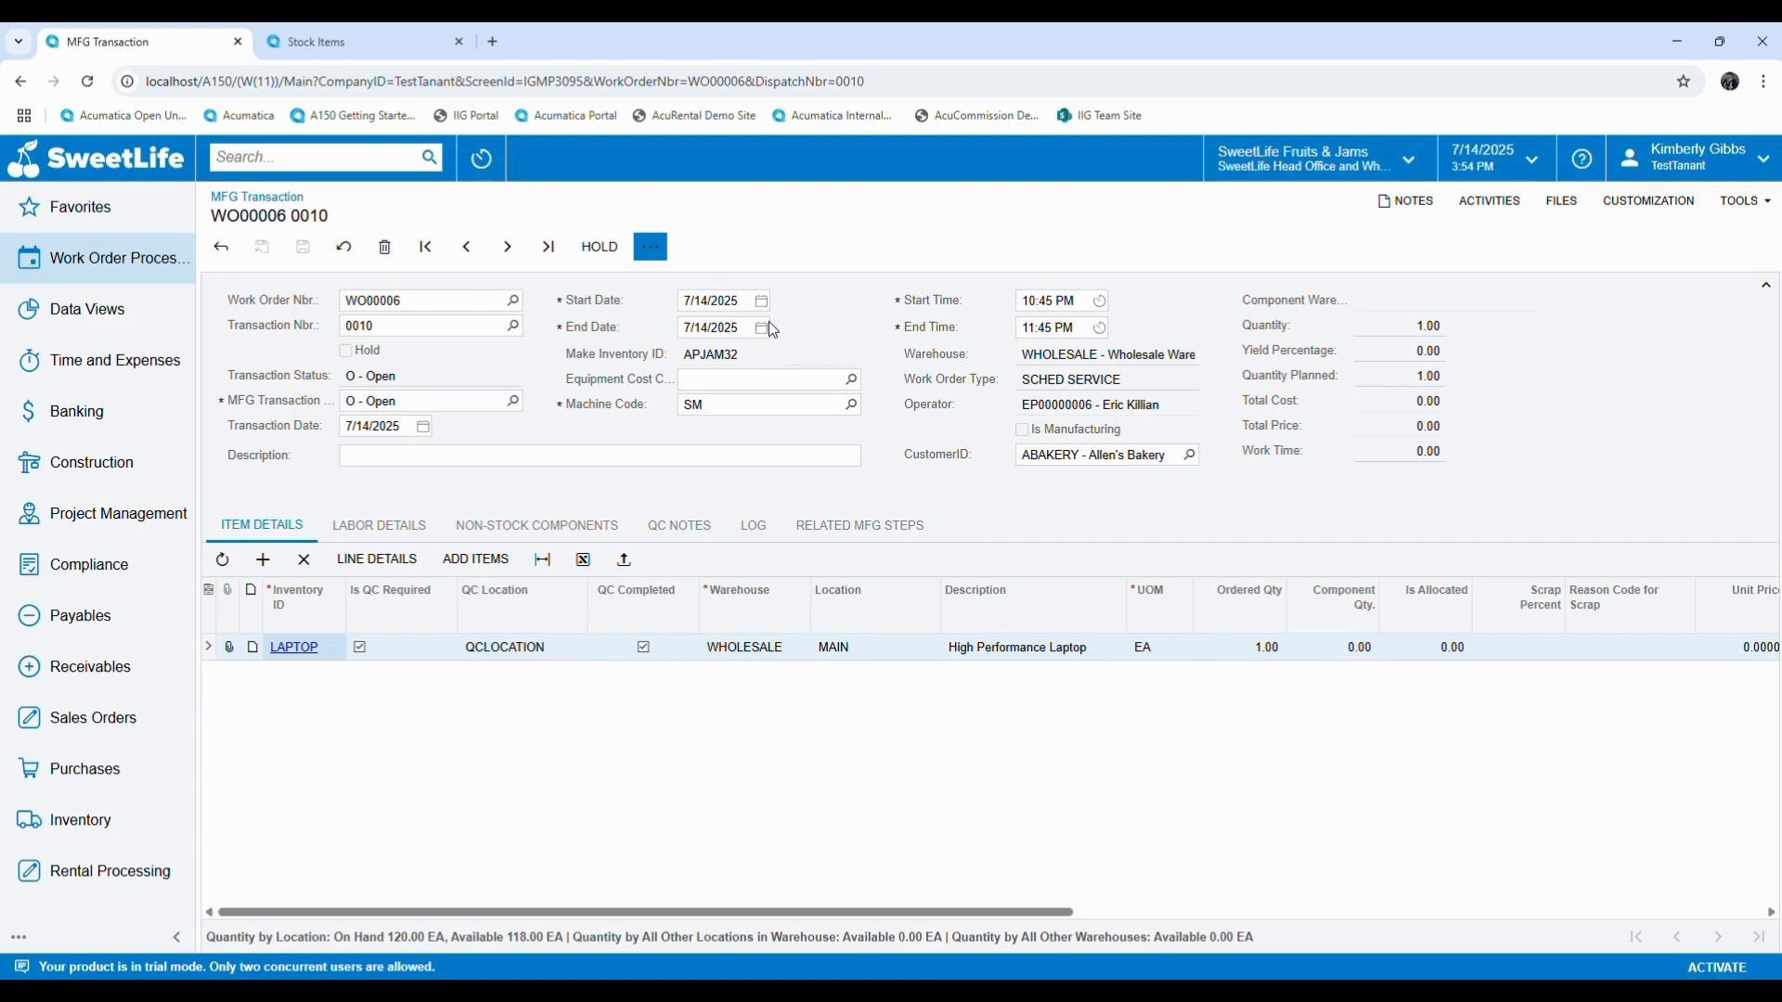
left_click(652, 250)
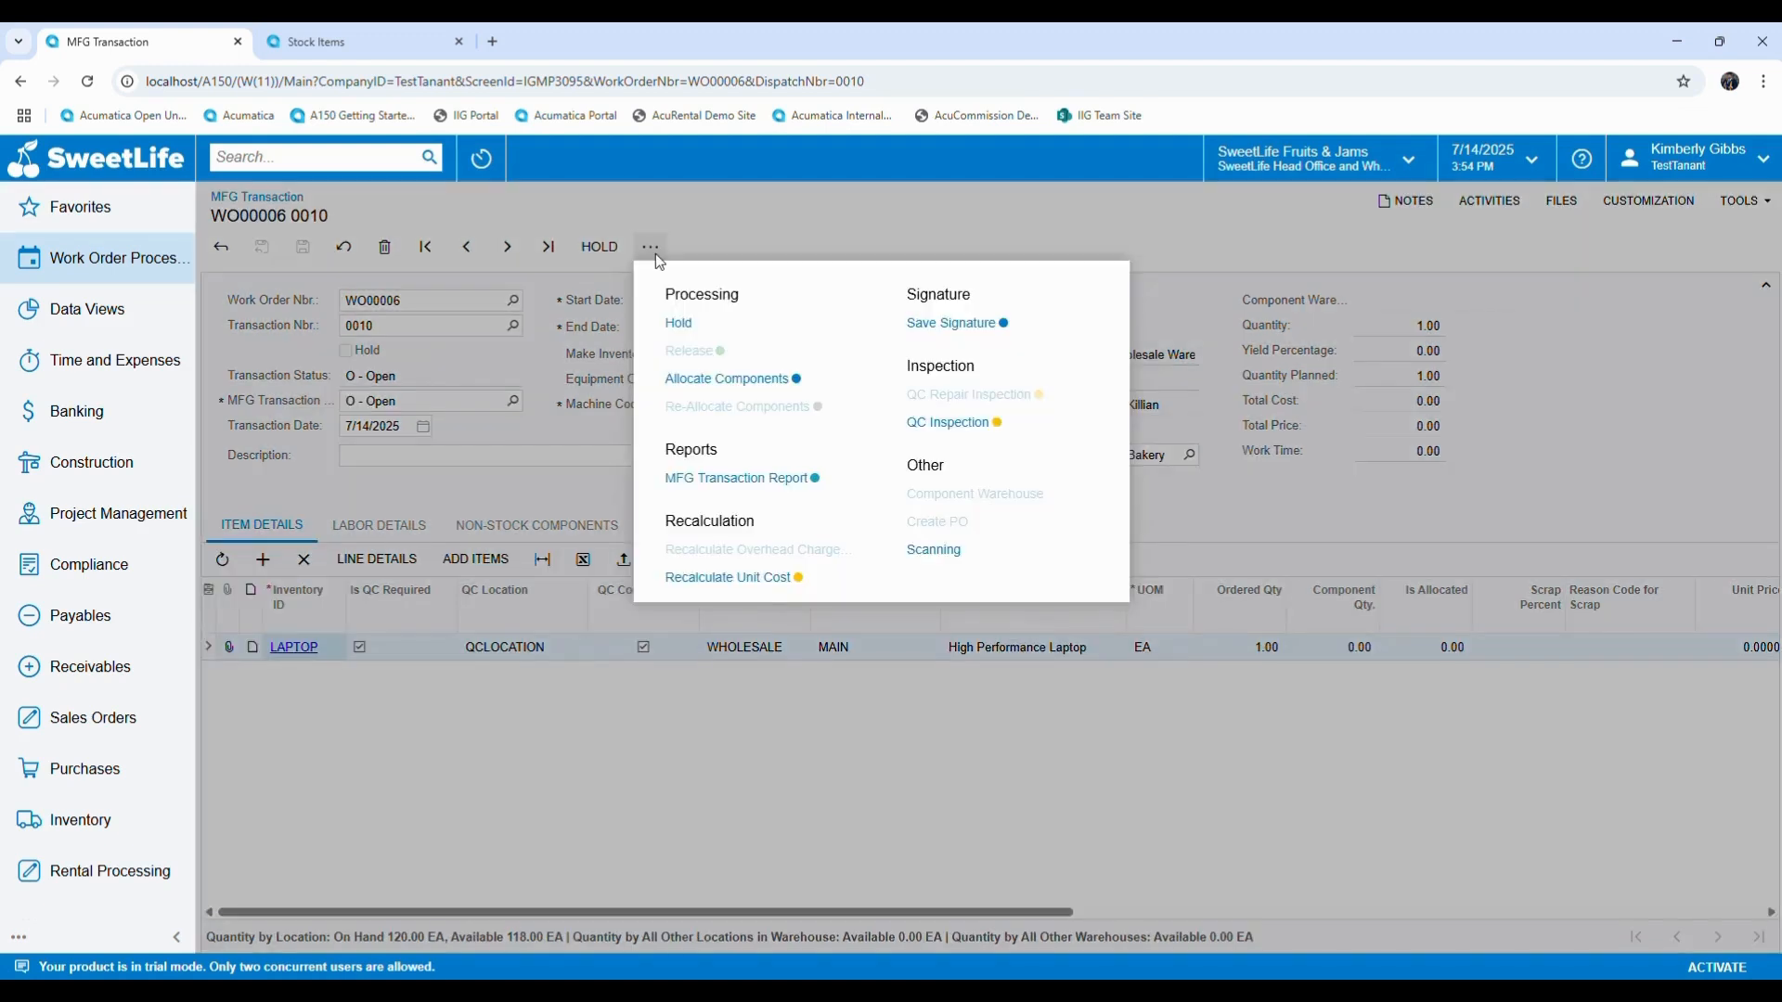
left_click(730, 383)
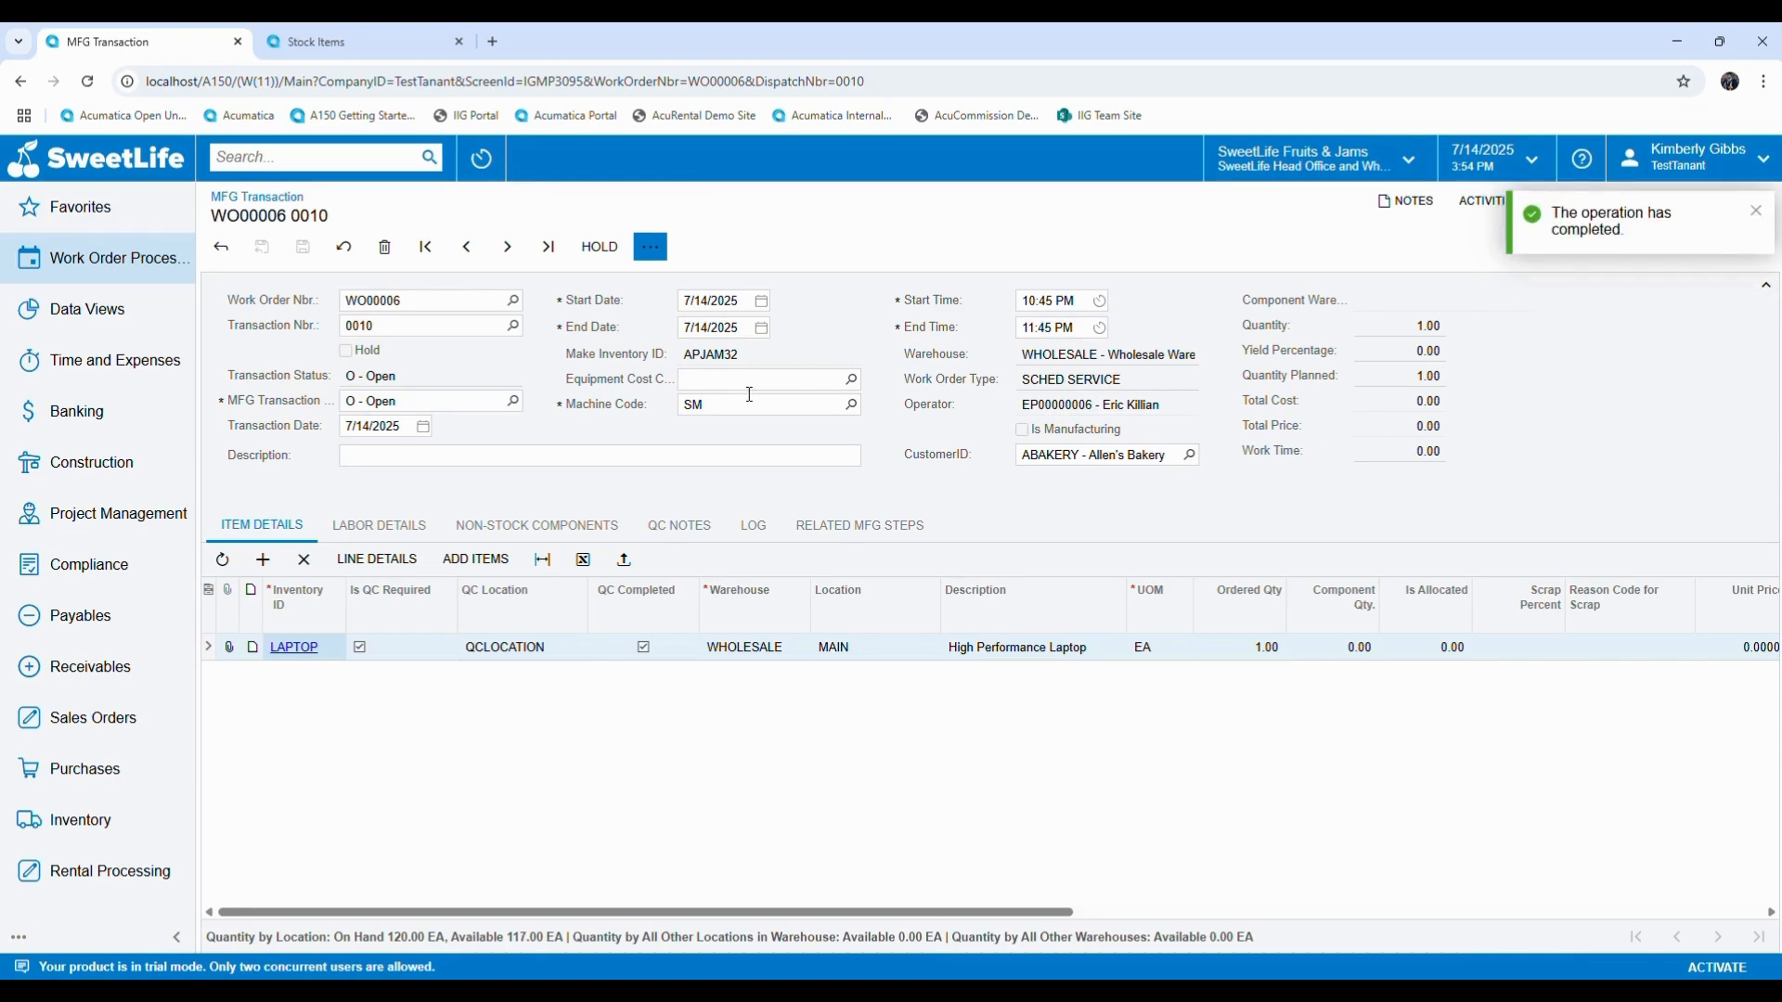
Step: Open the newest On Hold issue in the Inventory Issues list and check which processing actions it offers
left_click(55, 825)
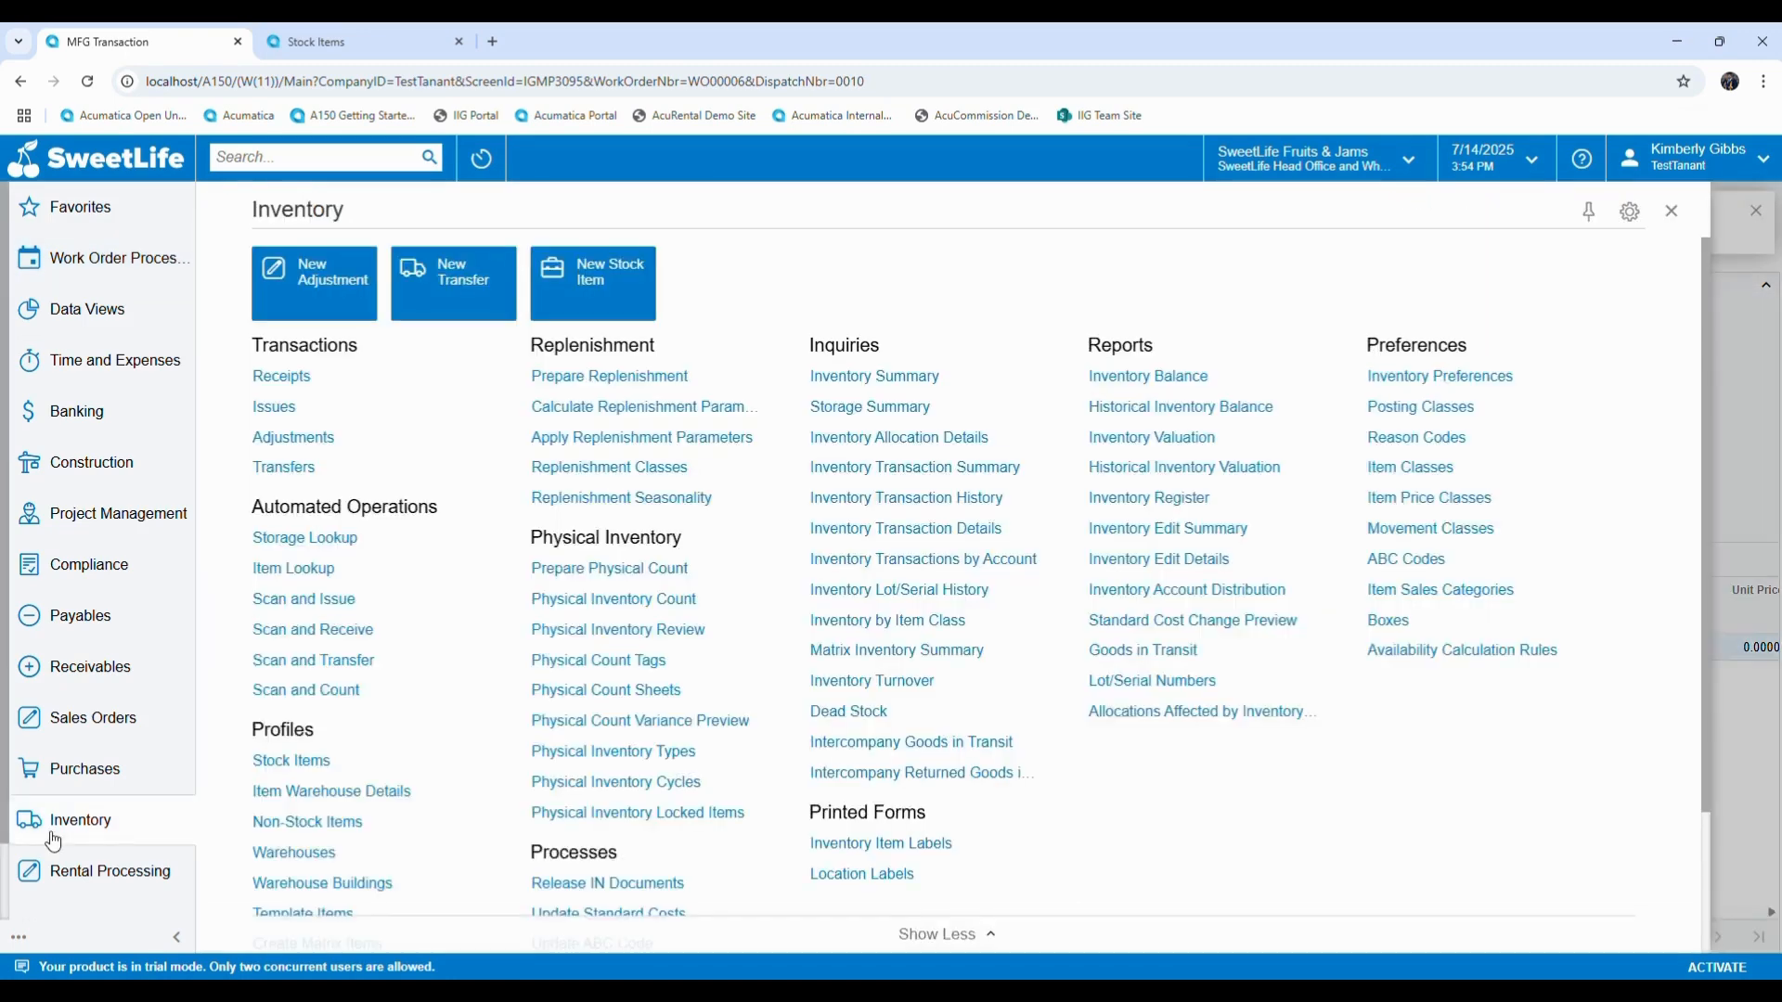
left_click(288, 410)
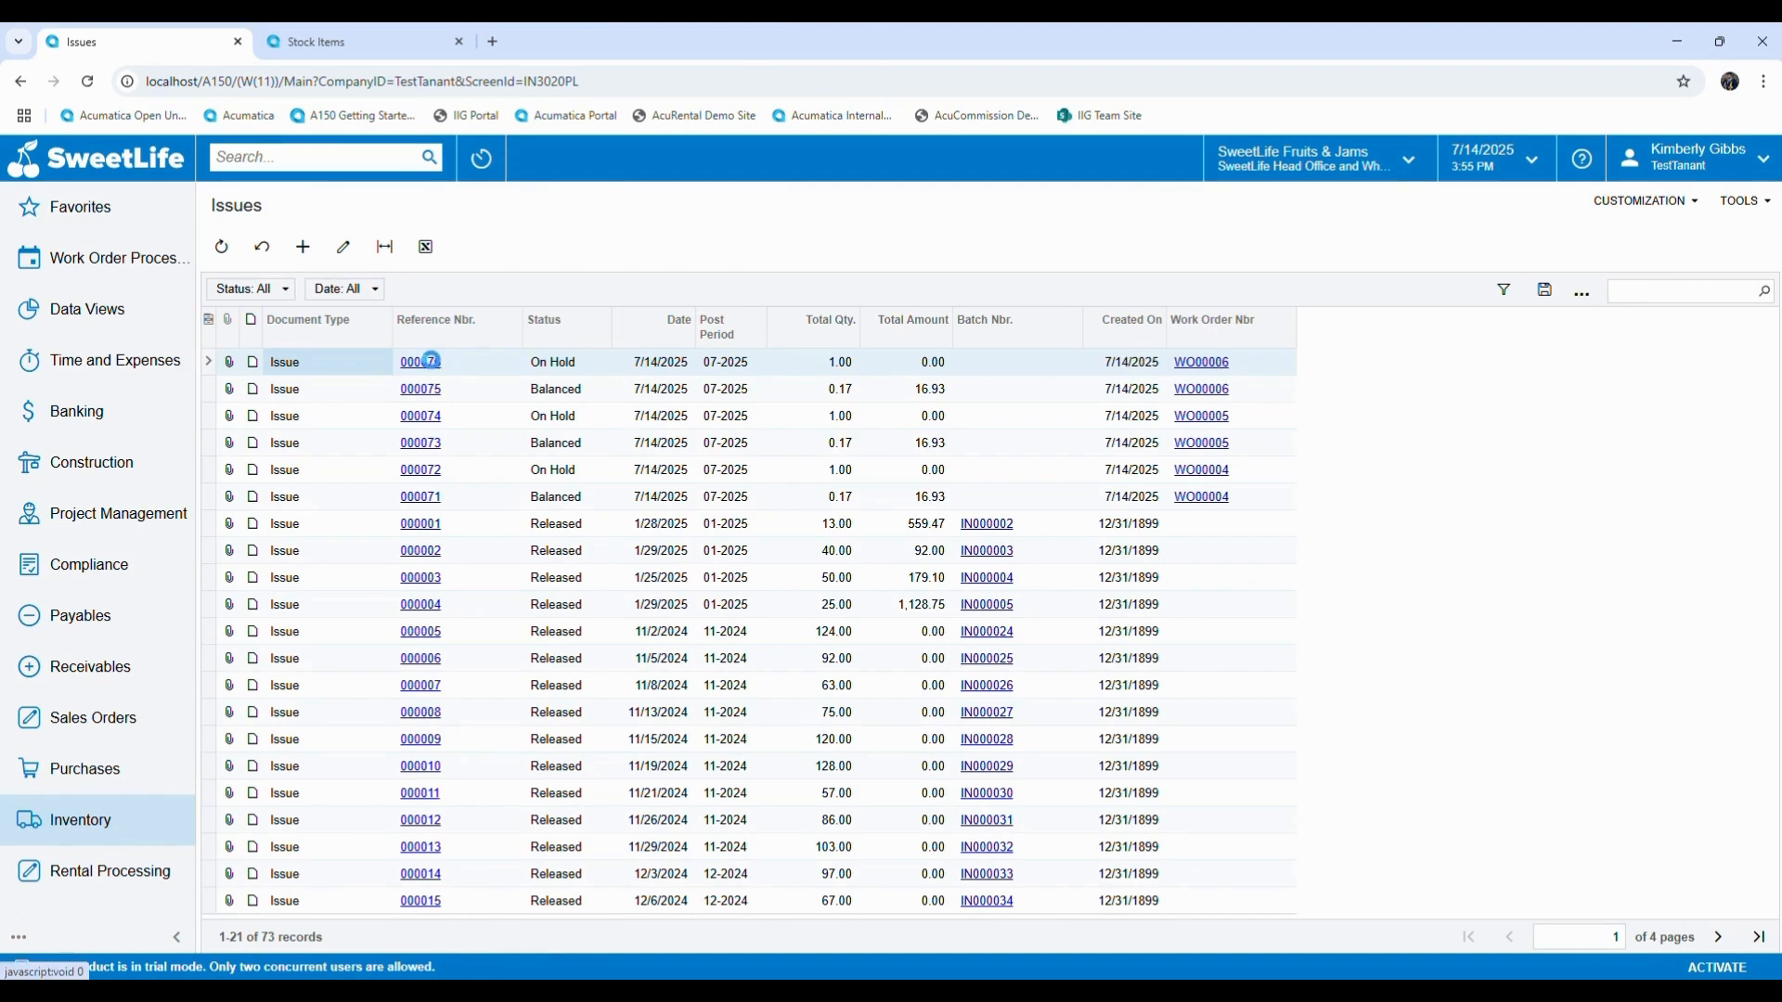
left_click(434, 368)
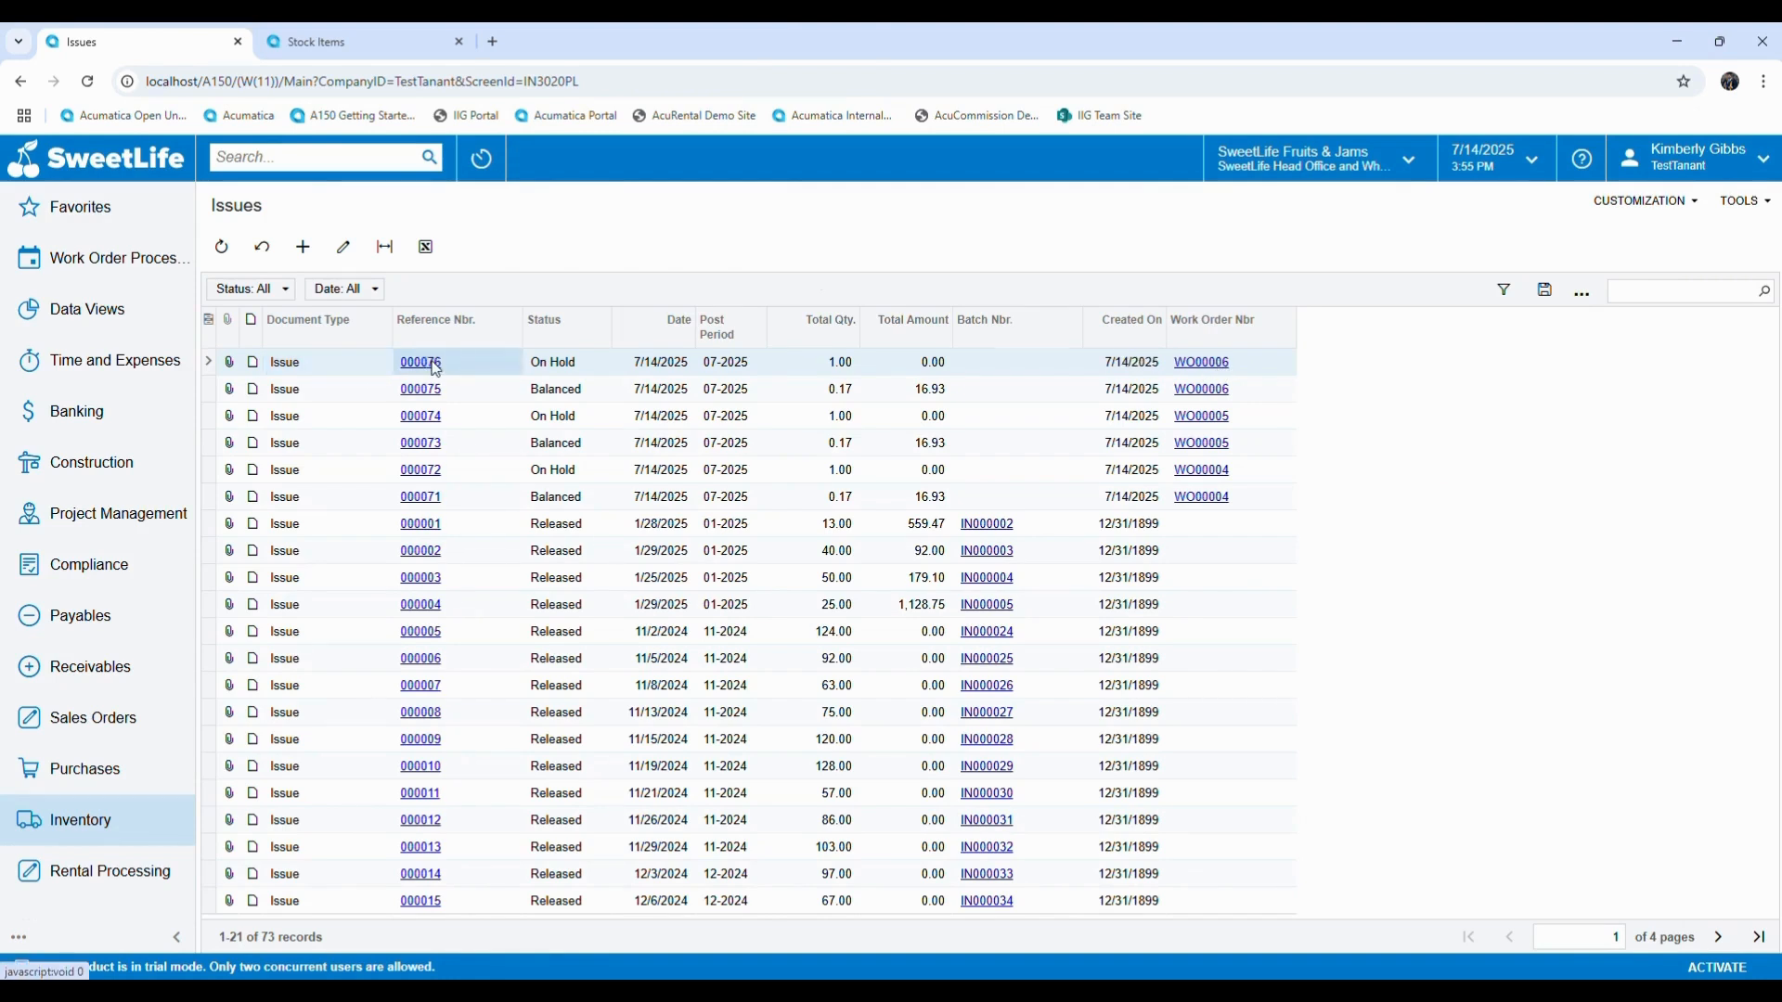
left_click(434, 365)
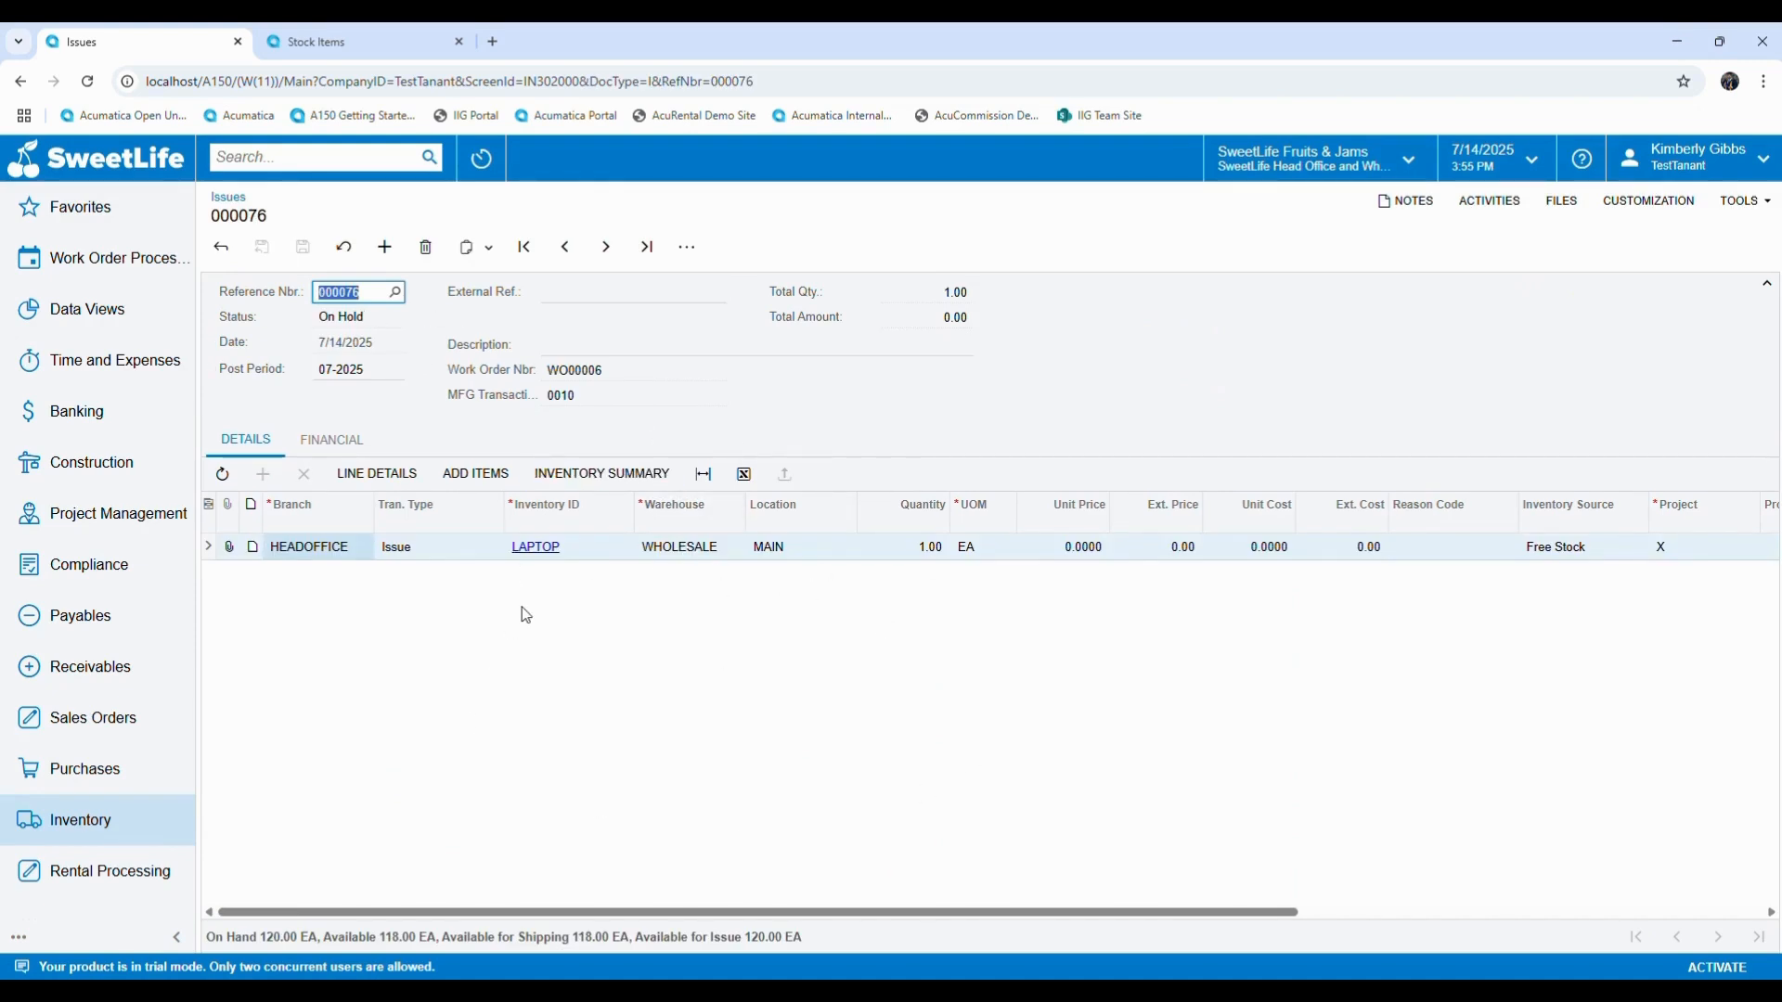
left_click(687, 248)
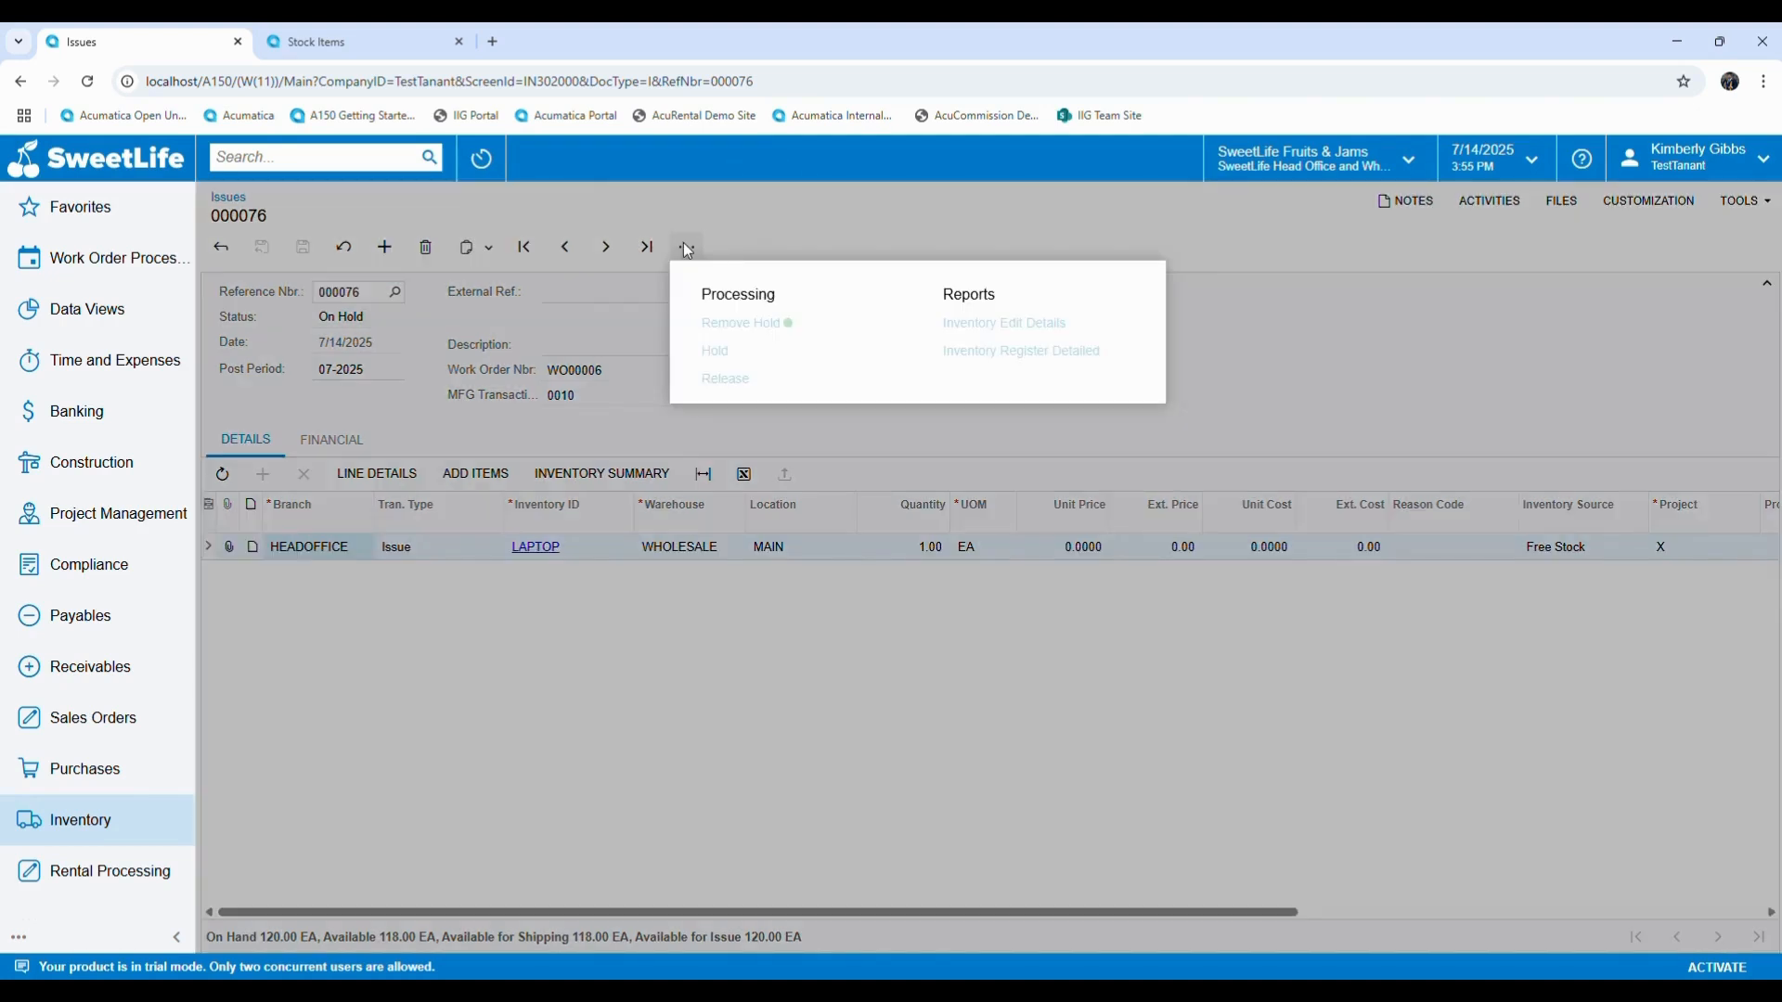
left_click(802, 236)
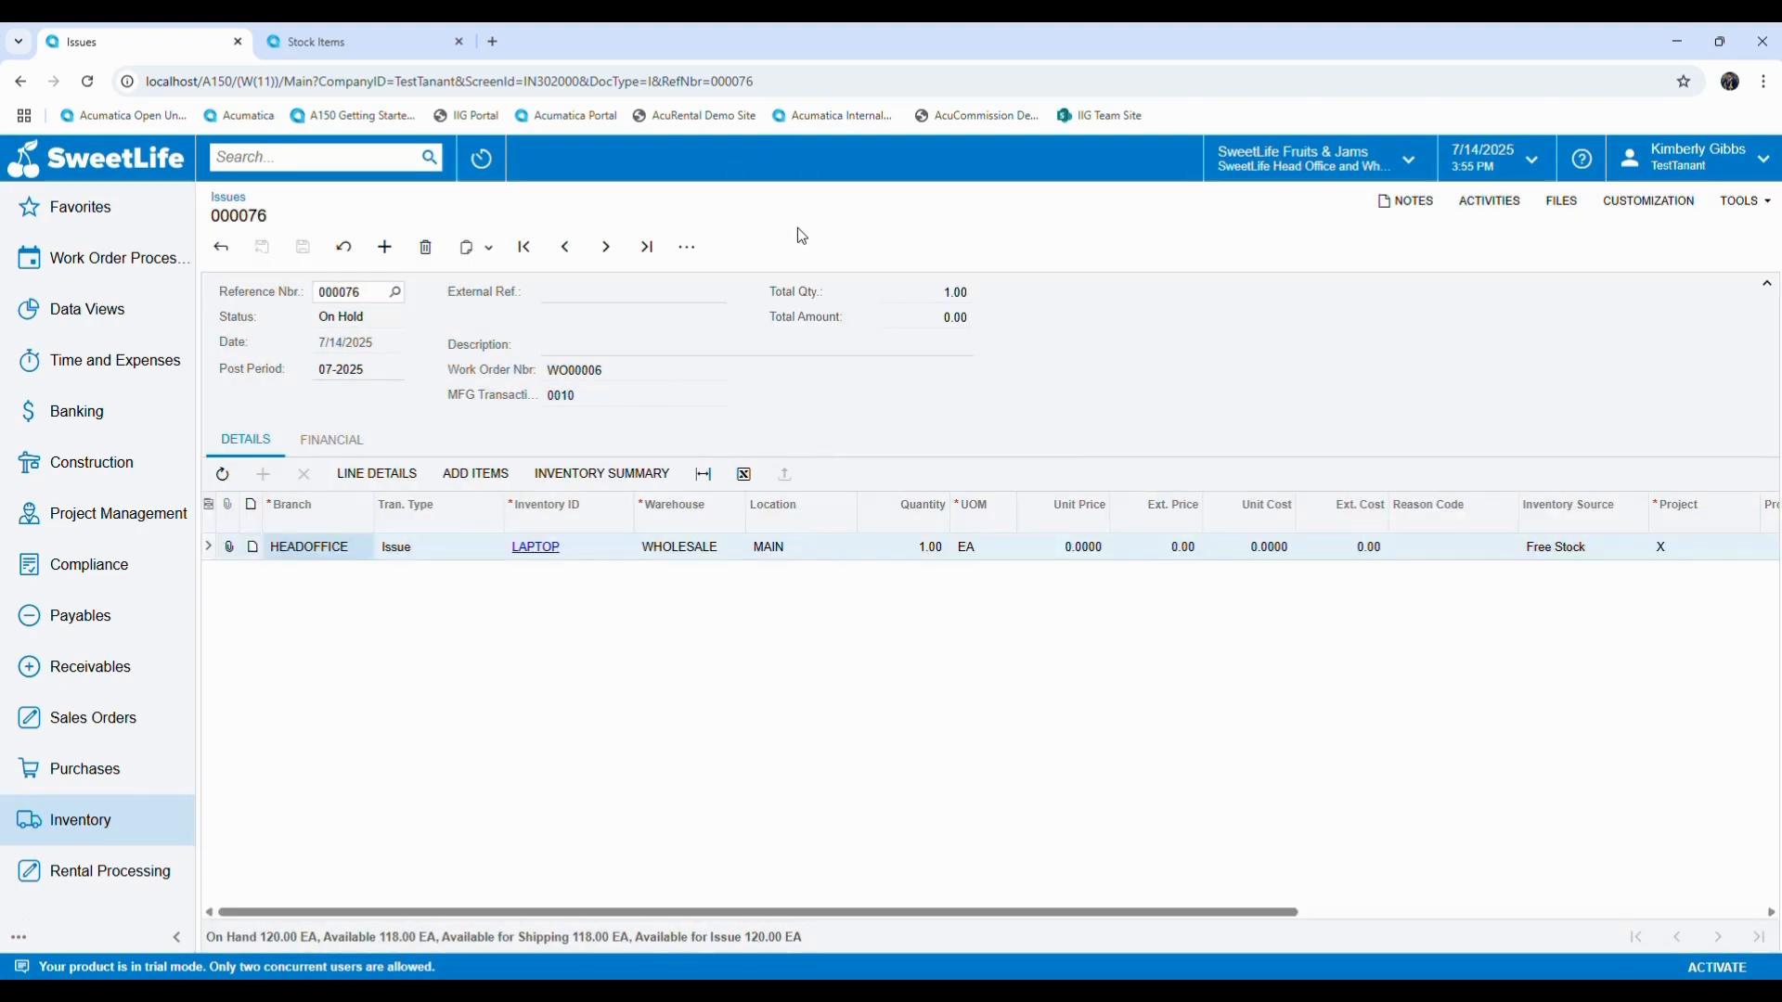